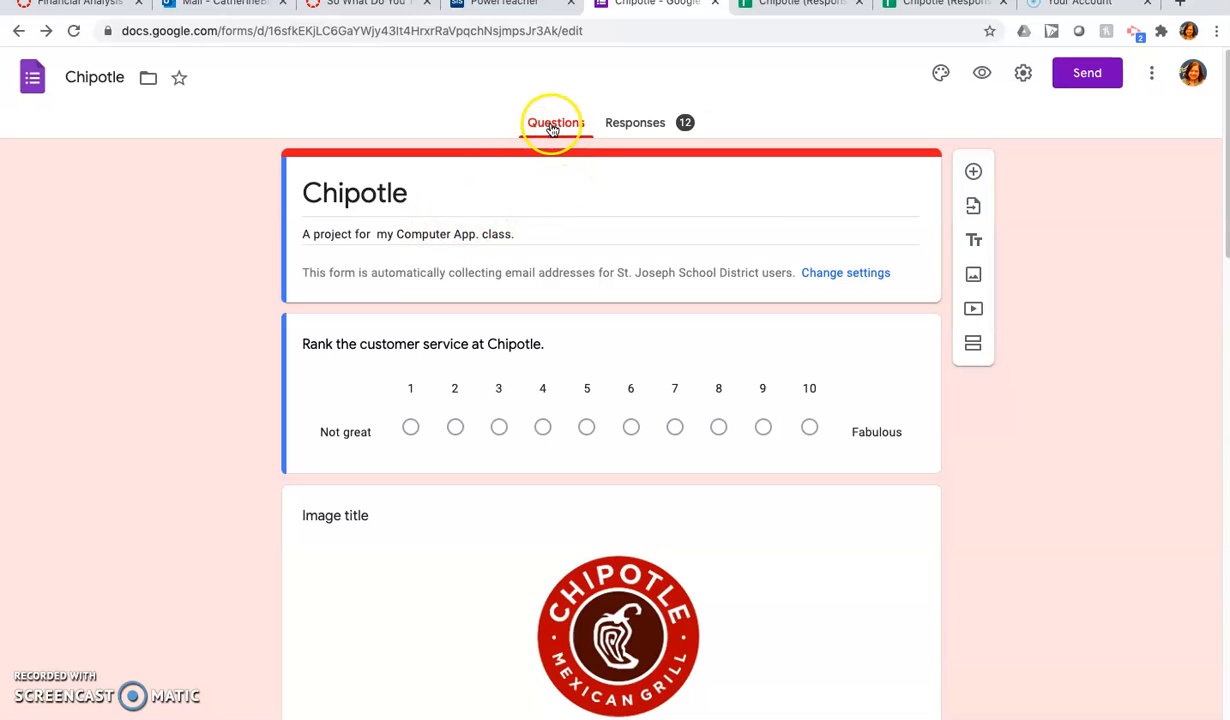
Step: Open the form's responses and review the summary charts for each Chipotle survey question
{"action": "scroll", "coordinate": [466, 413], "scroll_direction": "down", "scroll_amount": 5}
{"action": "scroll", "coordinate": [466, 413], "scroll_direction": "down", "scroll_amount": 4}
{"action": "scroll", "coordinate": [467, 412], "scroll_direction": "up", "scroll_amount": 10}
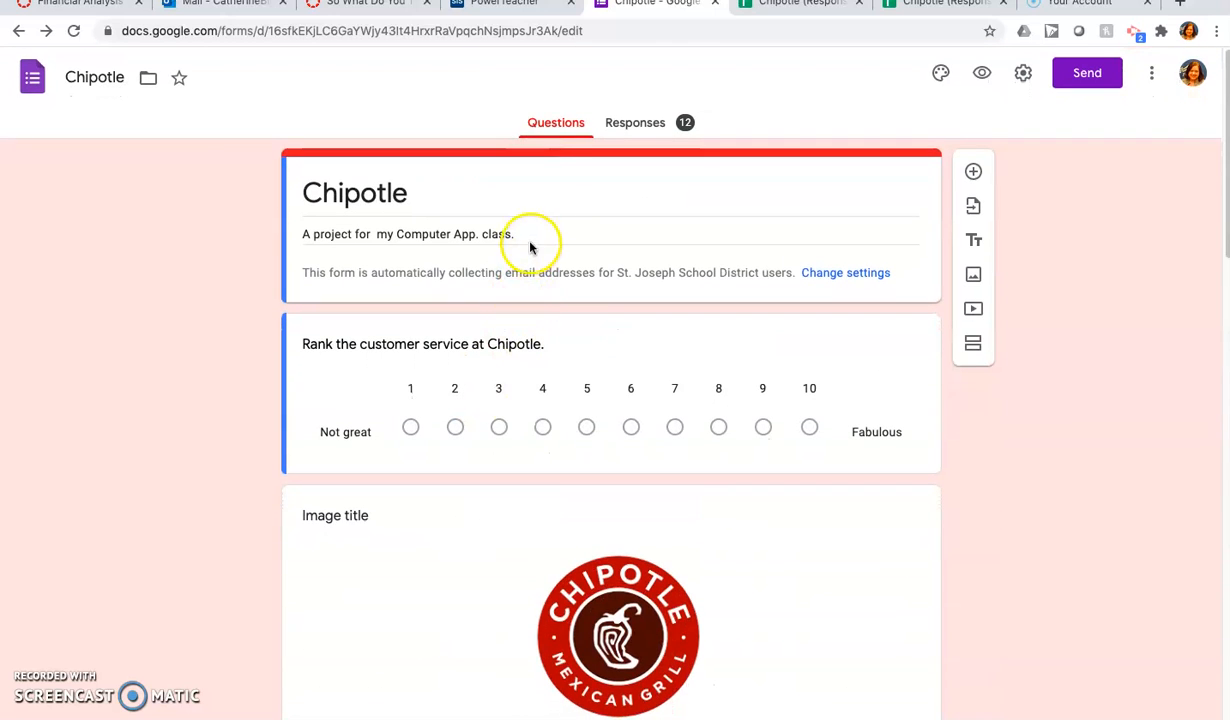
{"action": "left_click", "coordinate": [636, 126]}
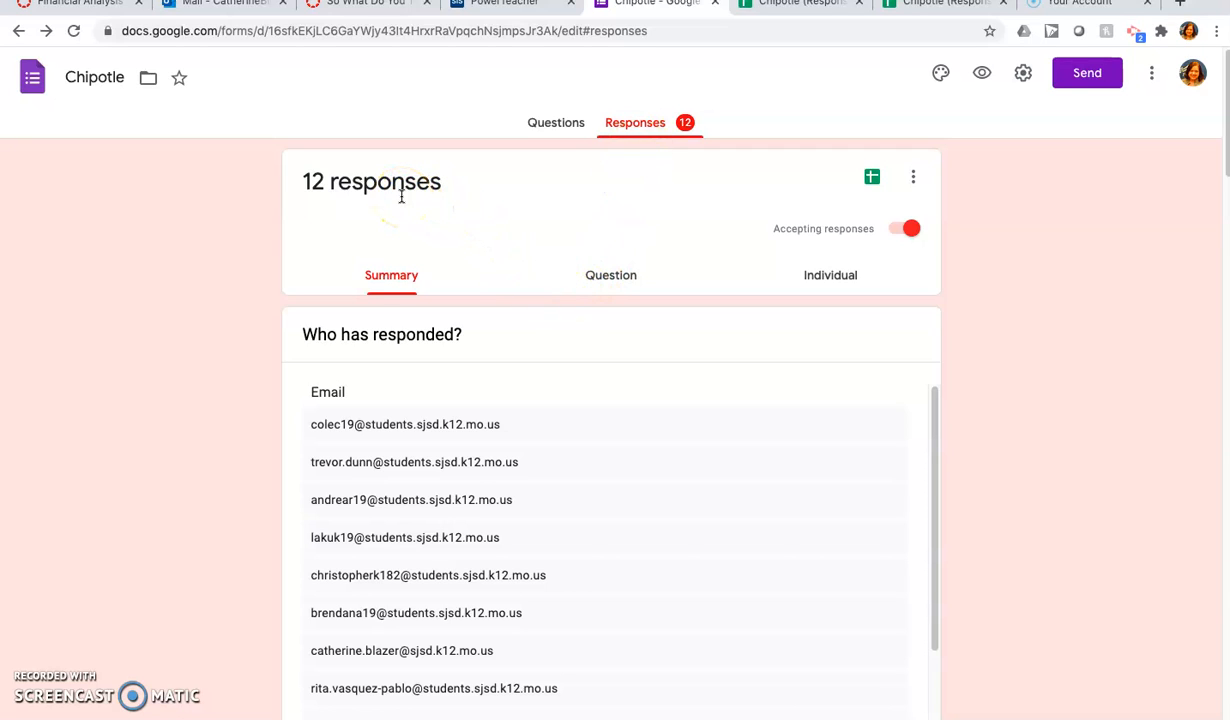
{"action": "scroll", "coordinate": [566, 505], "scroll_direction": "down", "scroll_amount": 2}
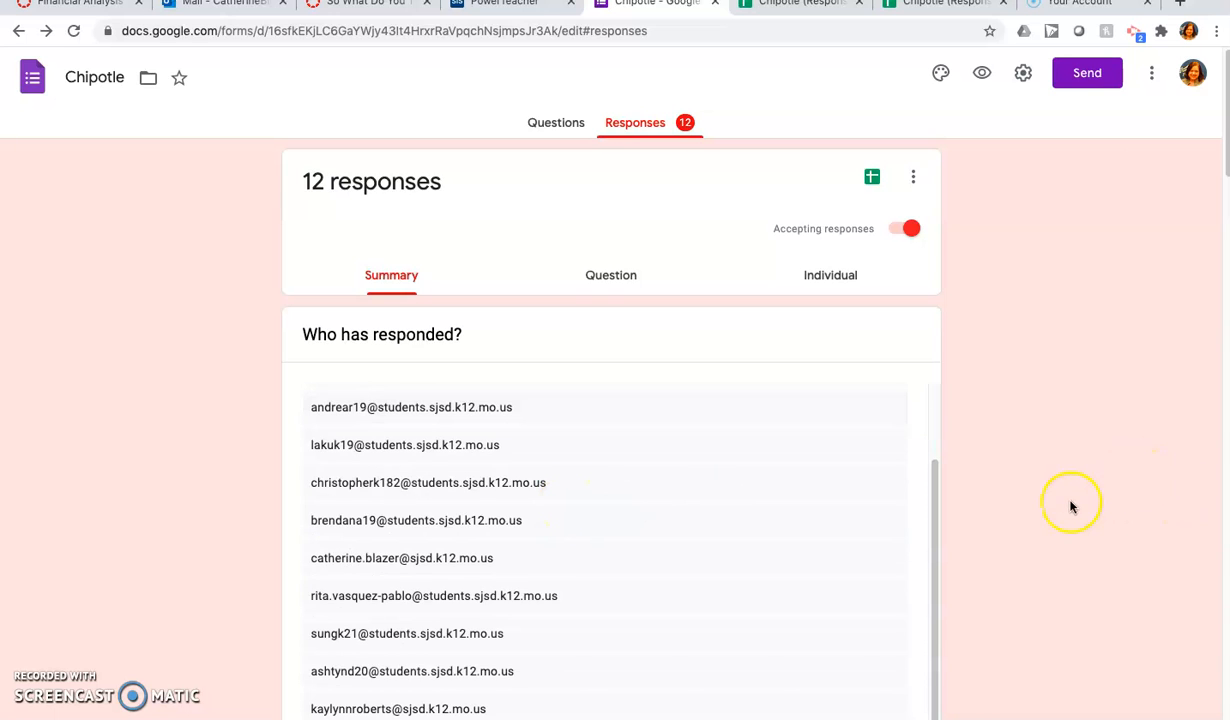
{"action": "scroll", "coordinate": [1071, 490], "scroll_direction": "down", "scroll_amount": 14}
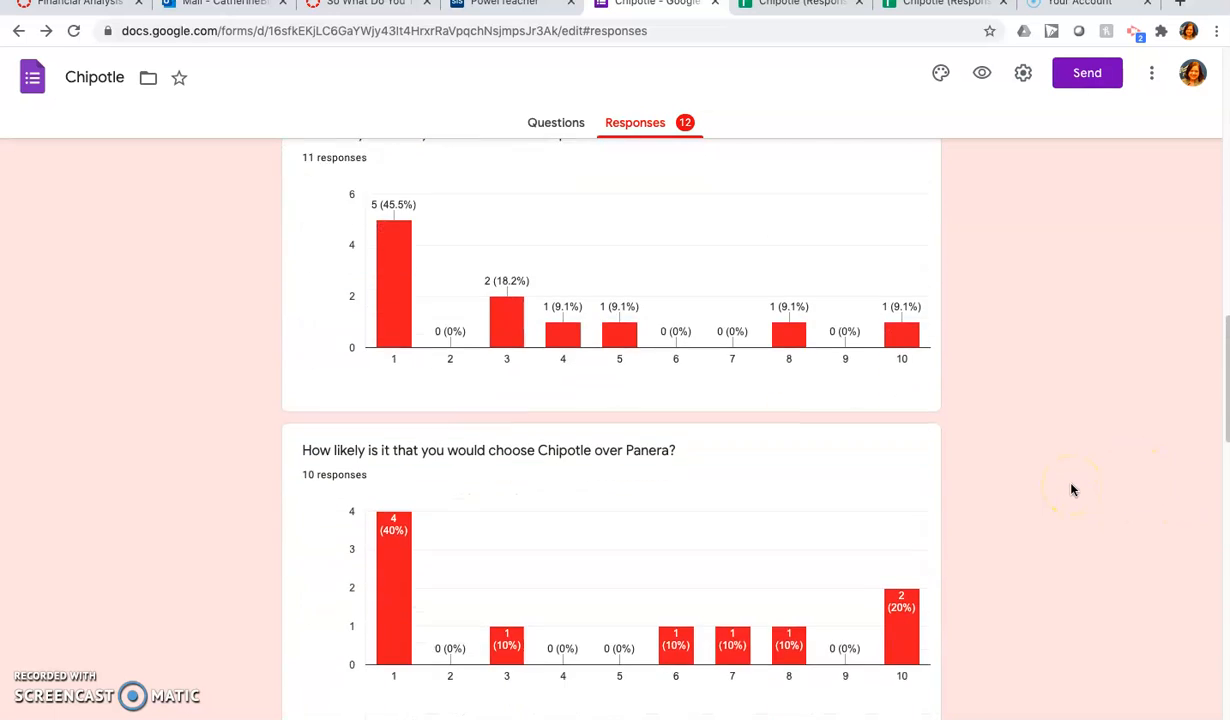
{"action": "scroll", "coordinate": [1071, 490], "scroll_direction": "down", "scroll_amount": 2}
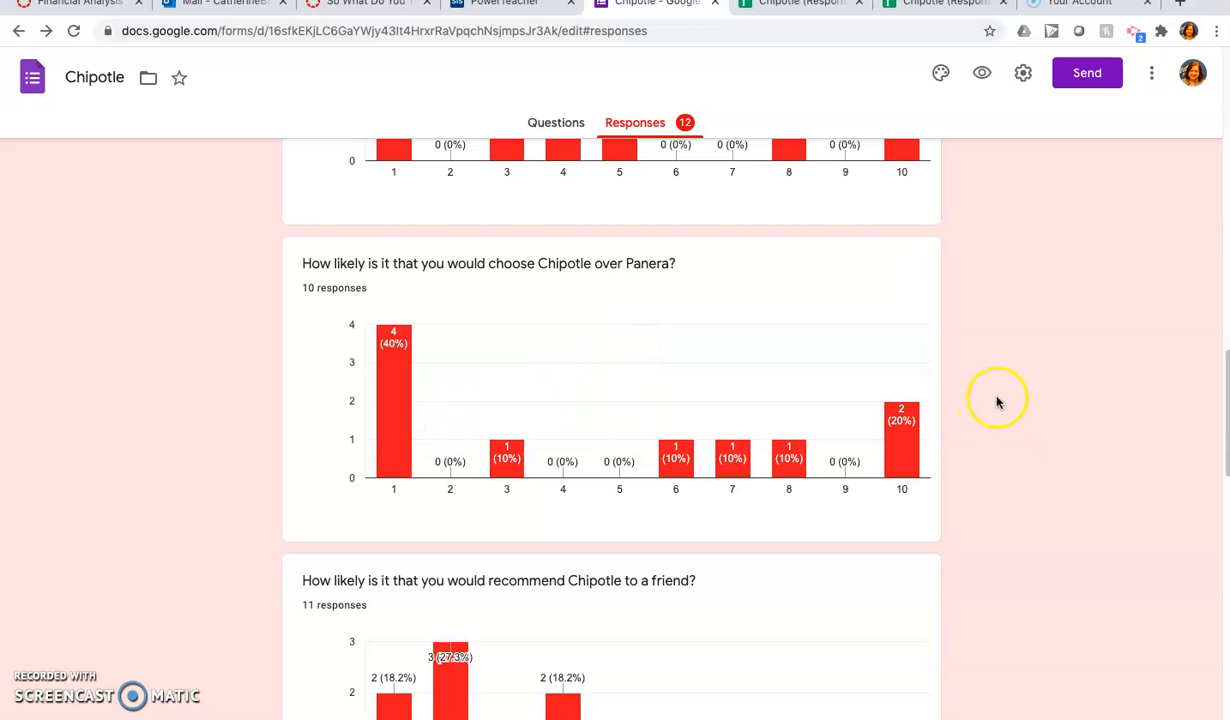
{"action": "scroll", "coordinate": [790, 533], "scroll_direction": "down", "scroll_amount": 6}
{"action": "scroll", "coordinate": [773, 530], "scroll_direction": "down", "scroll_amount": 8}
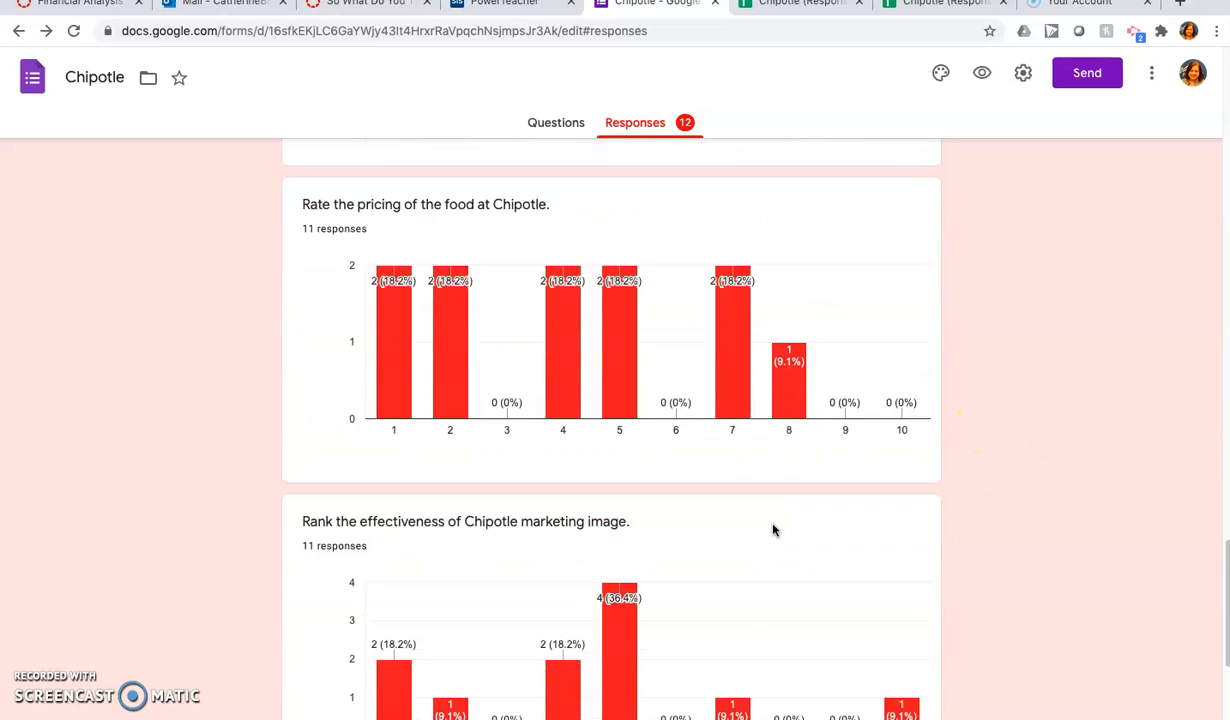
{"action": "scroll", "coordinate": [773, 530], "scroll_direction": "up", "scroll_amount": 8}
{"action": "scroll", "coordinate": [773, 530], "scroll_direction": "up", "scroll_amount": 15}
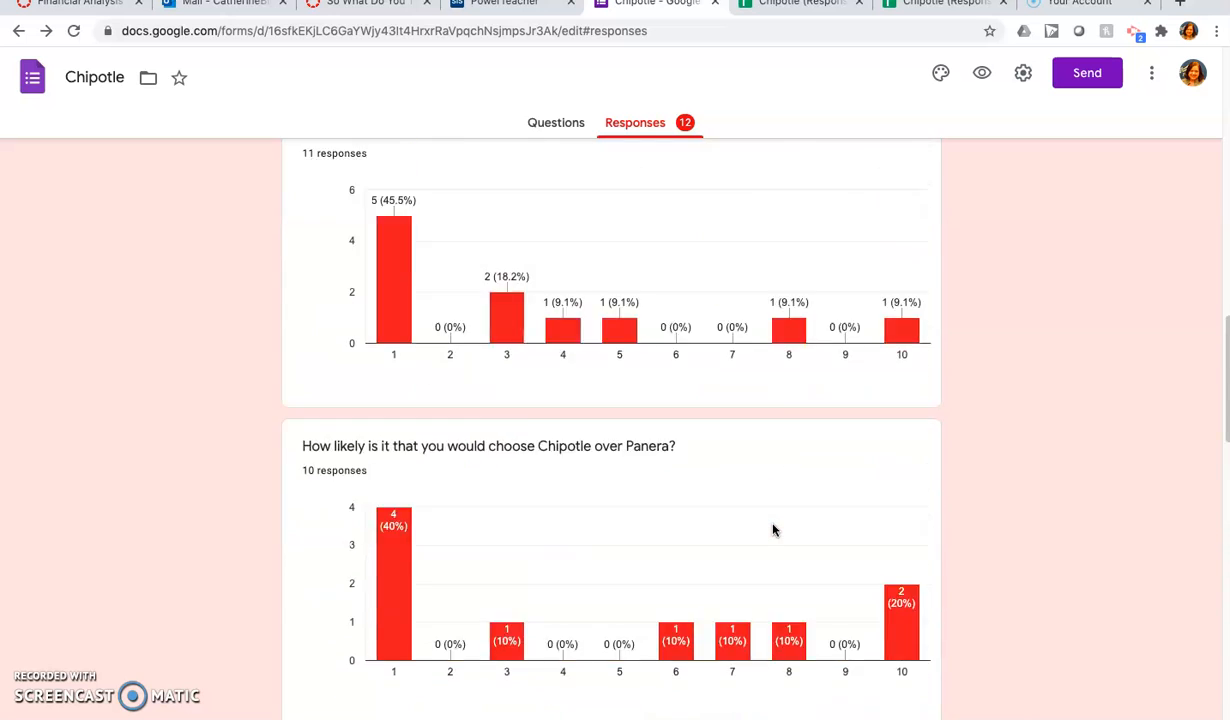
{"action": "scroll", "coordinate": [773, 530], "scroll_direction": "down", "scroll_amount": 7}
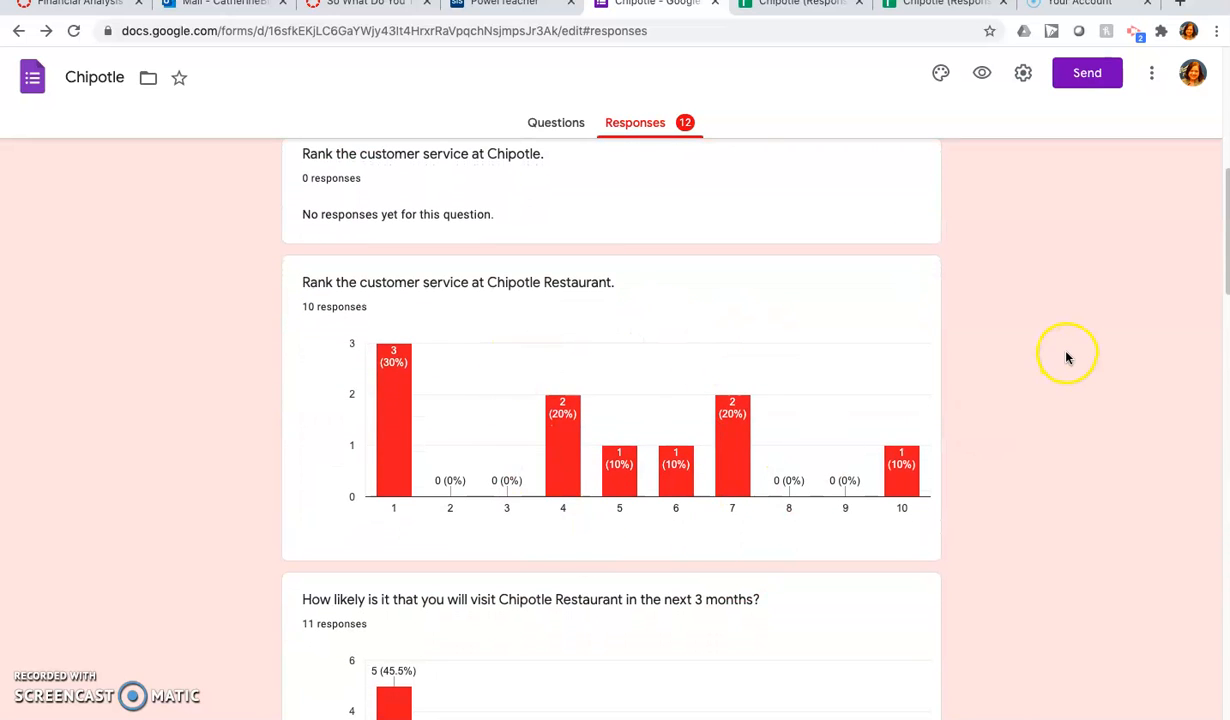
{"action": "scroll", "coordinate": [1065, 355], "scroll_direction": "up", "scroll_amount": 6}
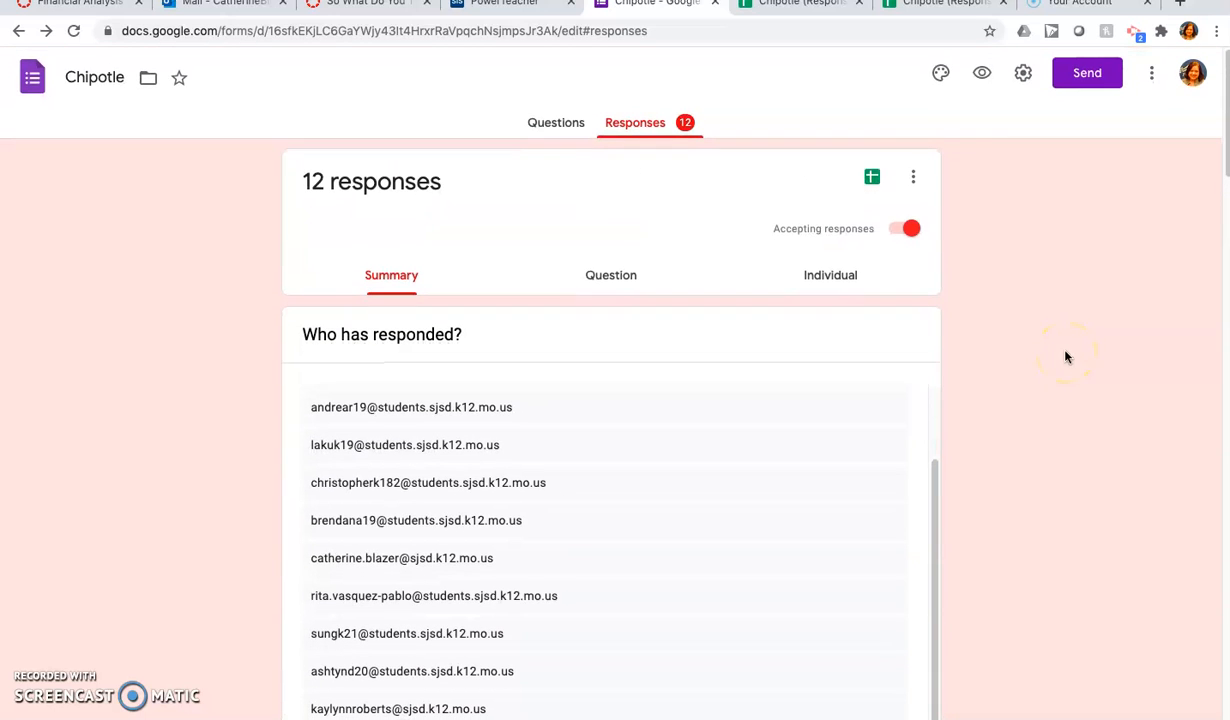
Step: Open the linked responses spreadsheet and download it as a Microsoft Excel (.xlsx) file
{"action": "left_click", "coordinate": [872, 180]}
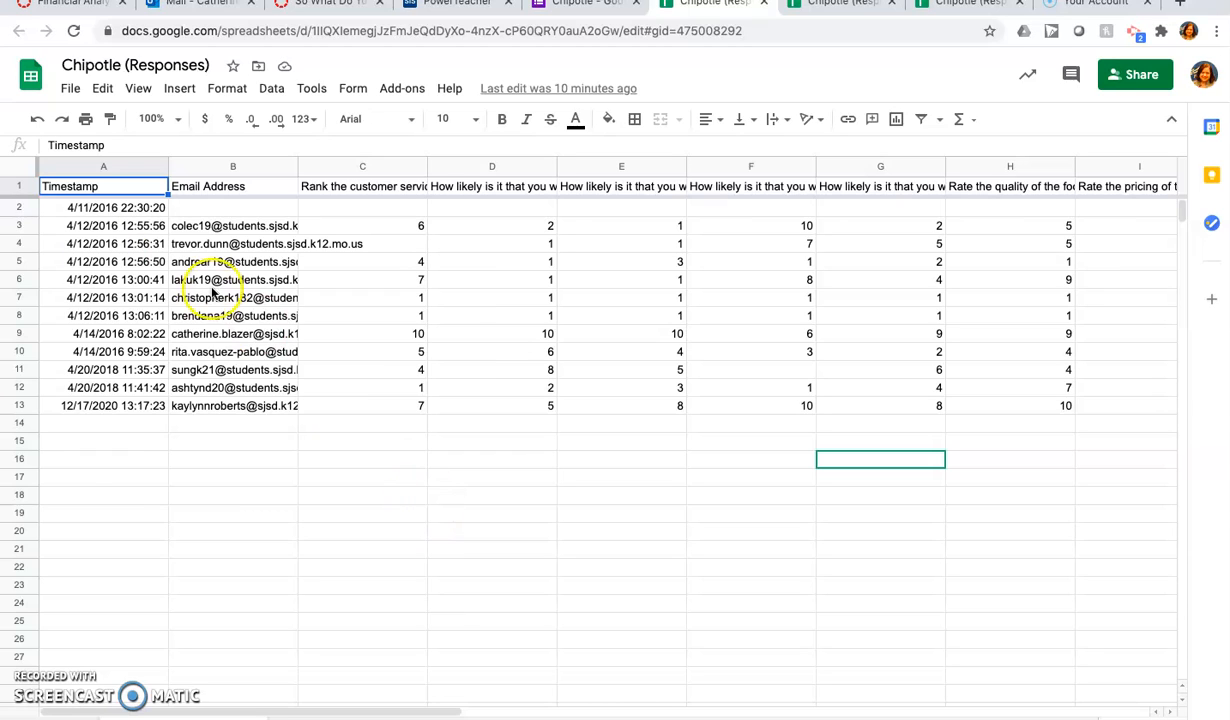
{"action": "left_click", "coordinate": [68, 92]}
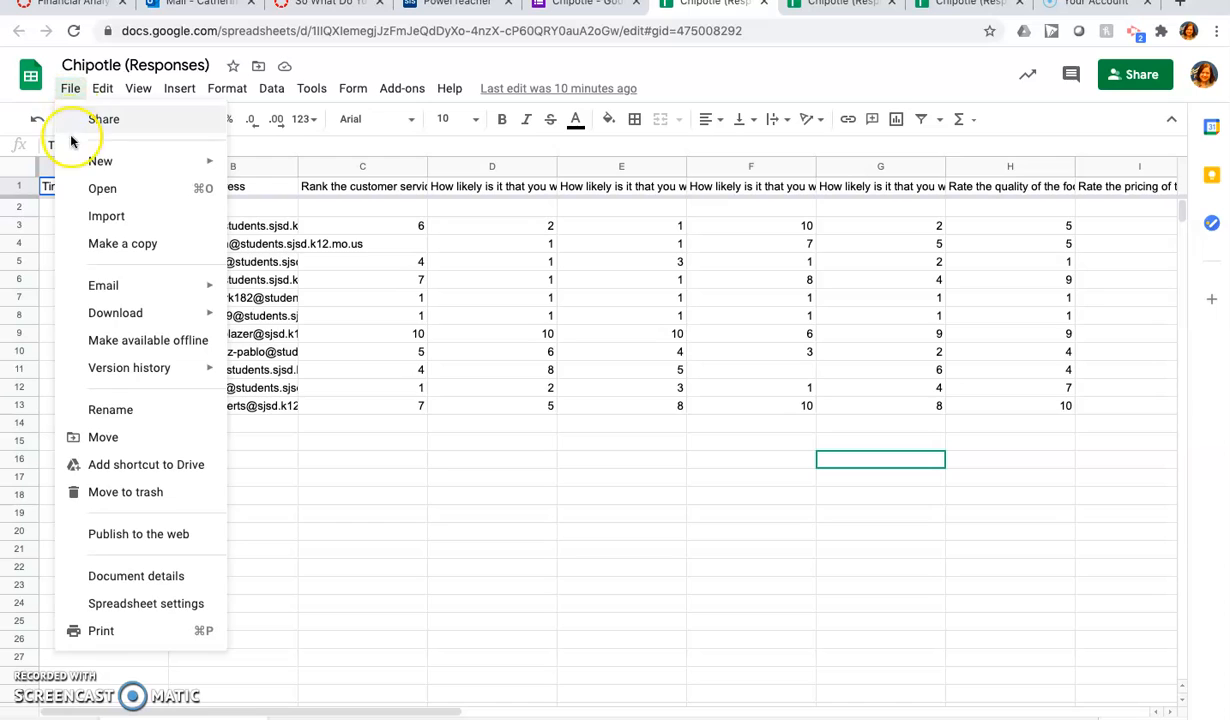
{"action": "mouse_move", "coordinate": [115, 312]}
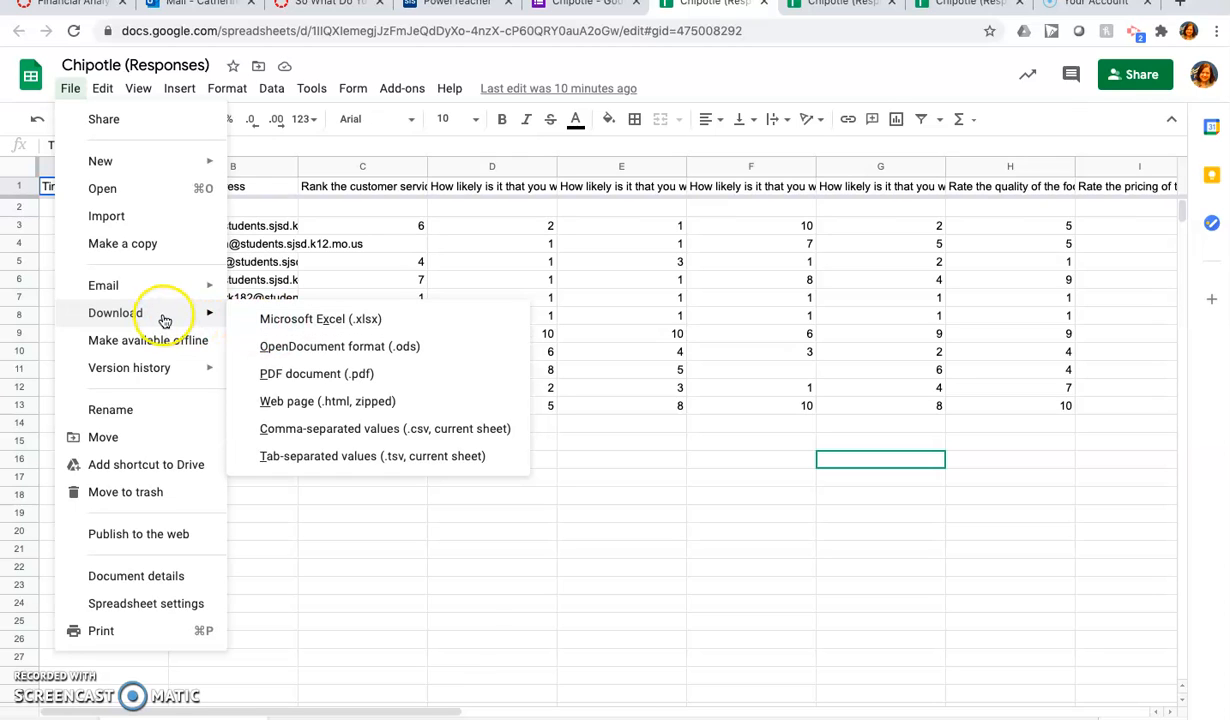
{"action": "left_click", "coordinate": [319, 323]}
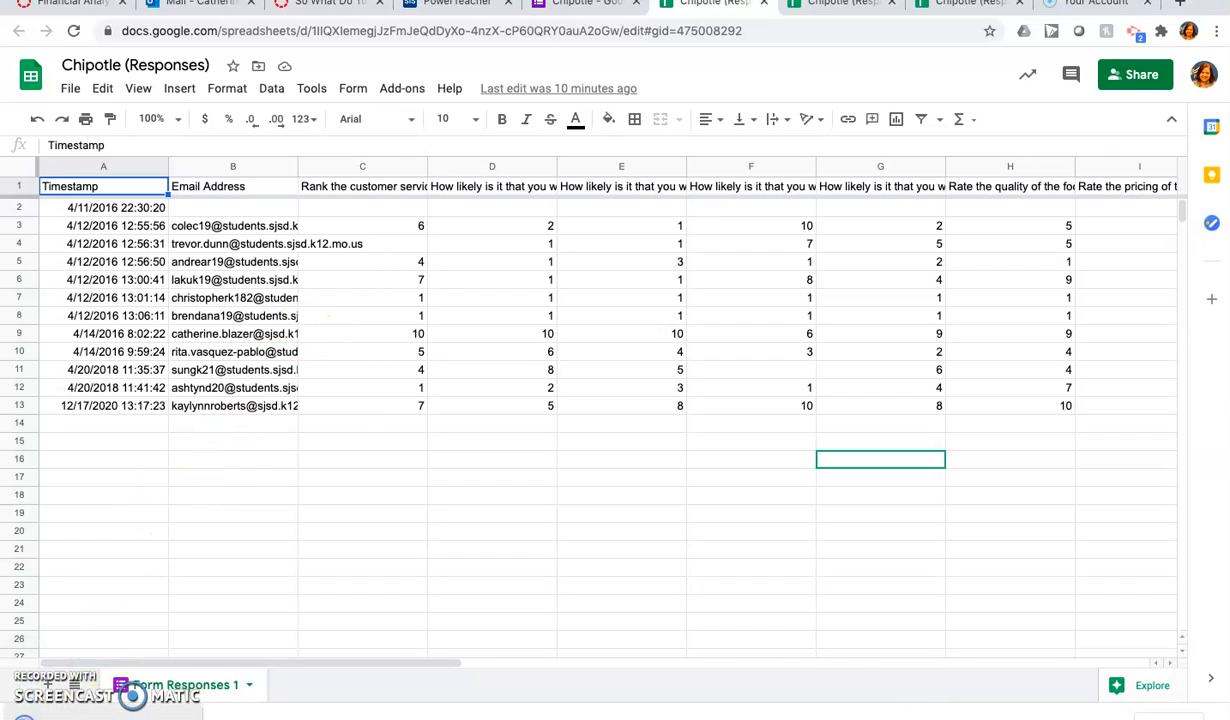
Step: In cell C14, calculate the AVERAGE of the customer service ratings in C3:C13
{"action": "mouse_move", "coordinate": [2, 718]}
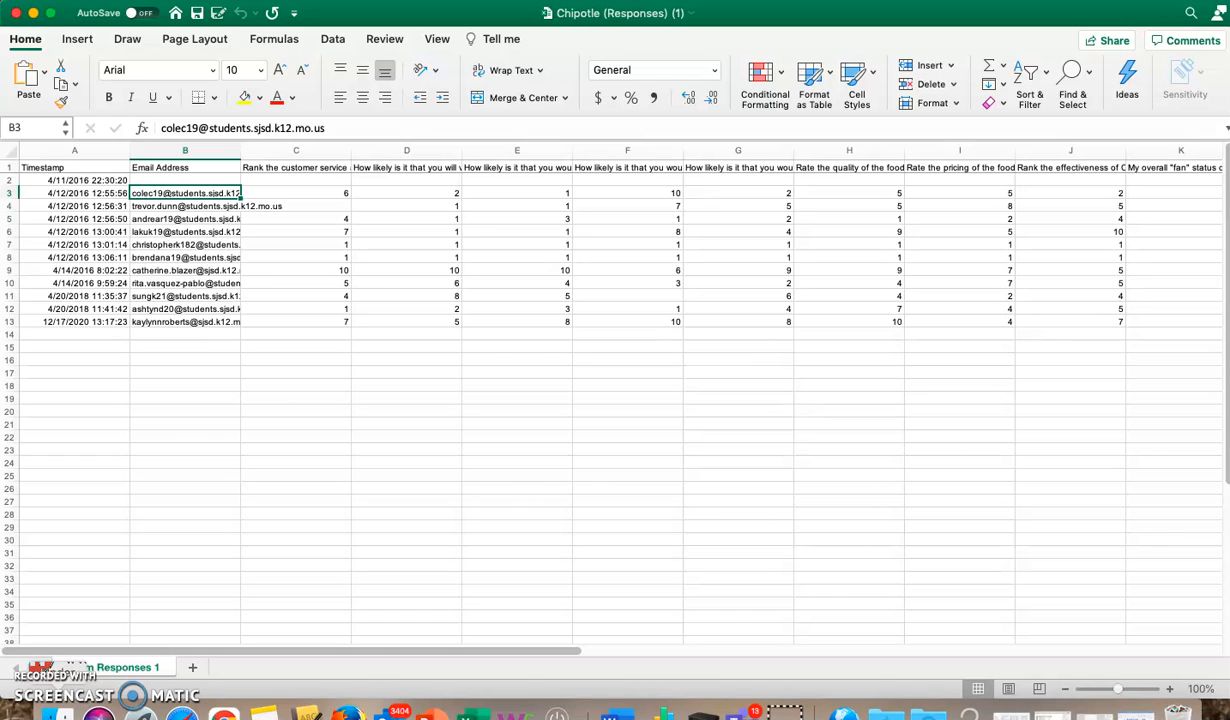
{"action": "left_click", "coordinate": [1170, 690]}
{"action": "left_click", "coordinate": [1170, 690]}
{"action": "left_click", "coordinate": [1170, 690]}
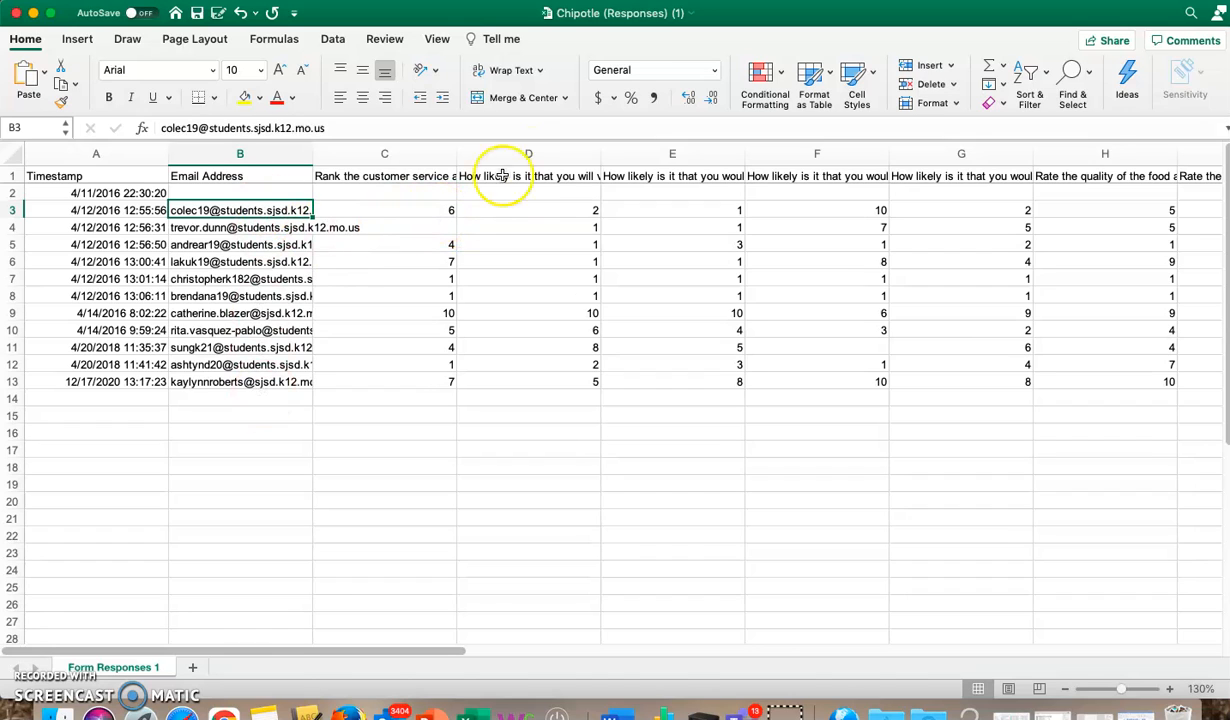
{"action": "left_click", "coordinate": [414, 401]}
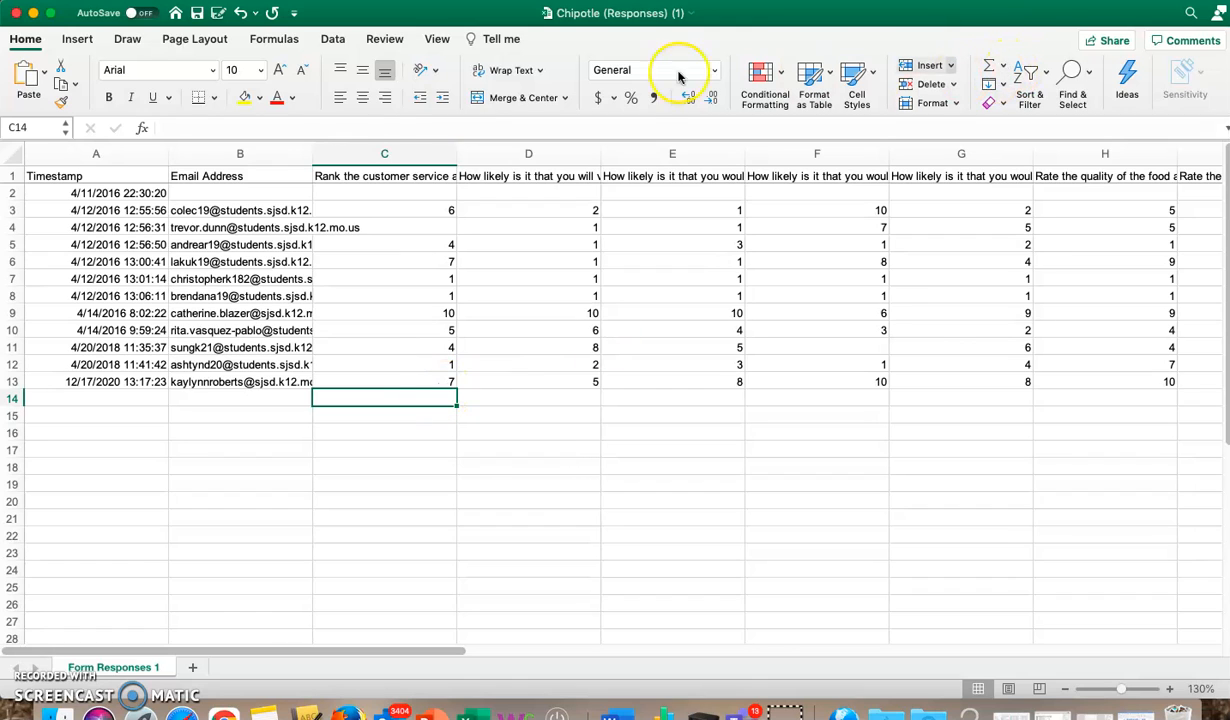
{"action": "left_click", "coordinate": [280, 40]}
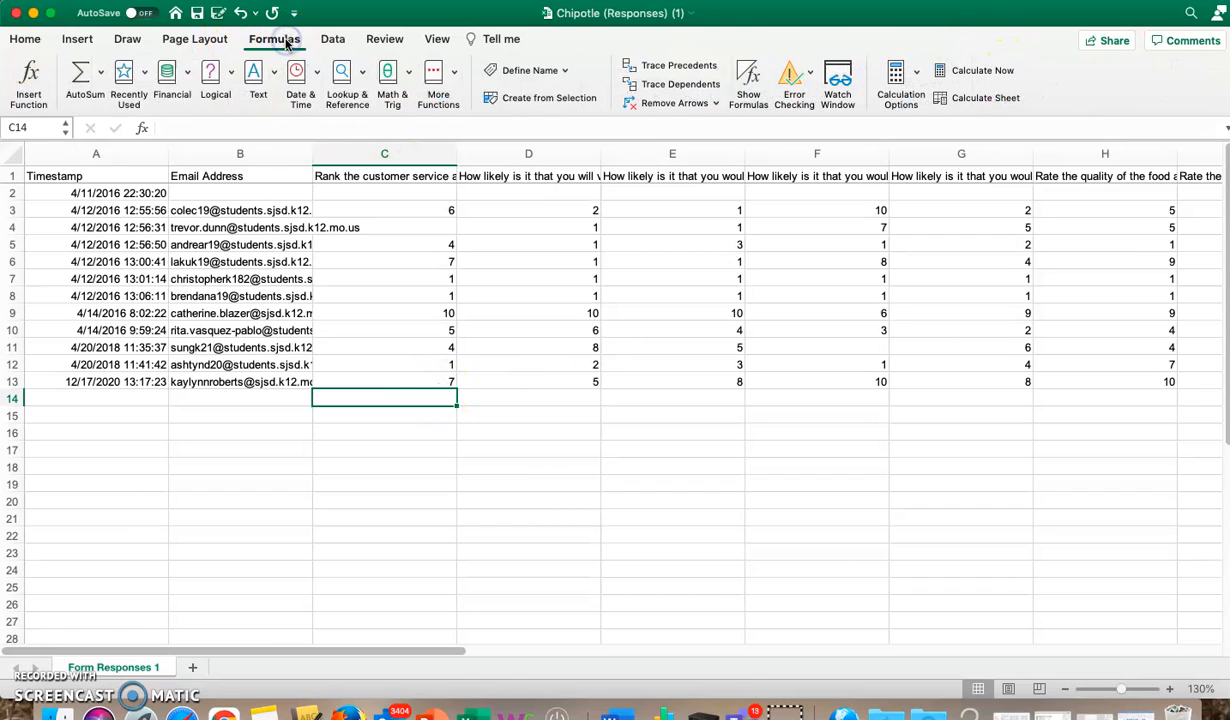
{"action": "left_click", "coordinate": [102, 78]}
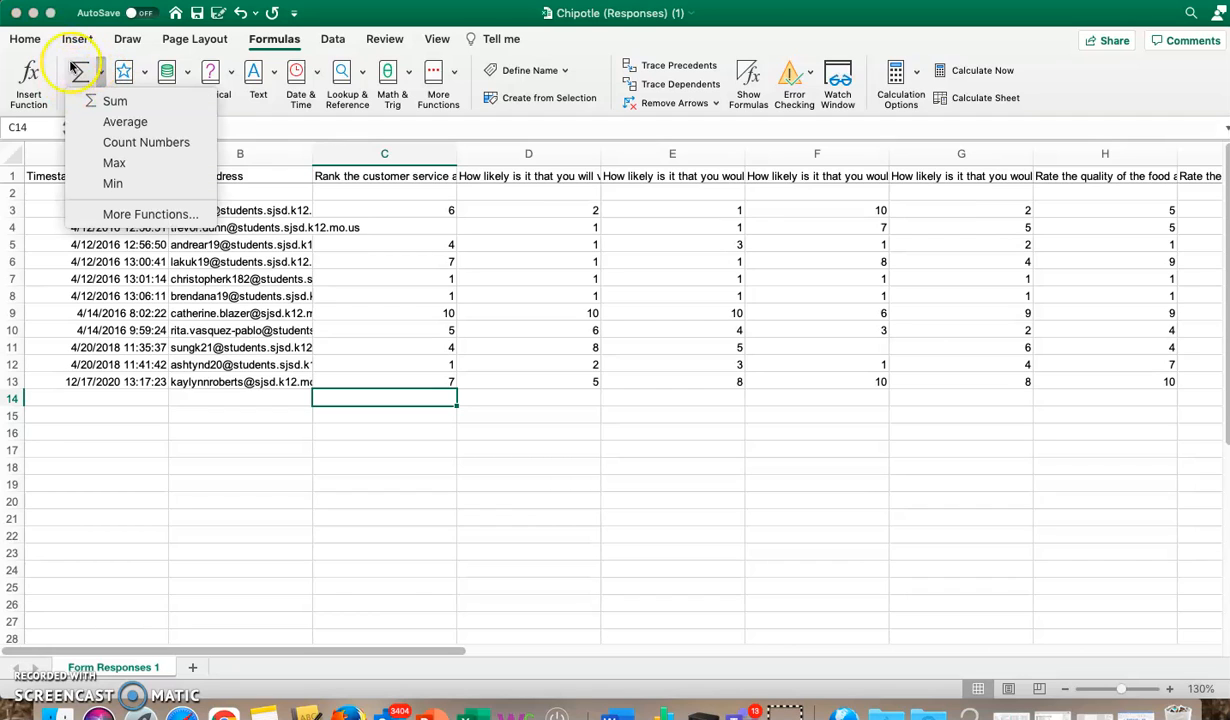
{"action": "left_click", "coordinate": [112, 122]}
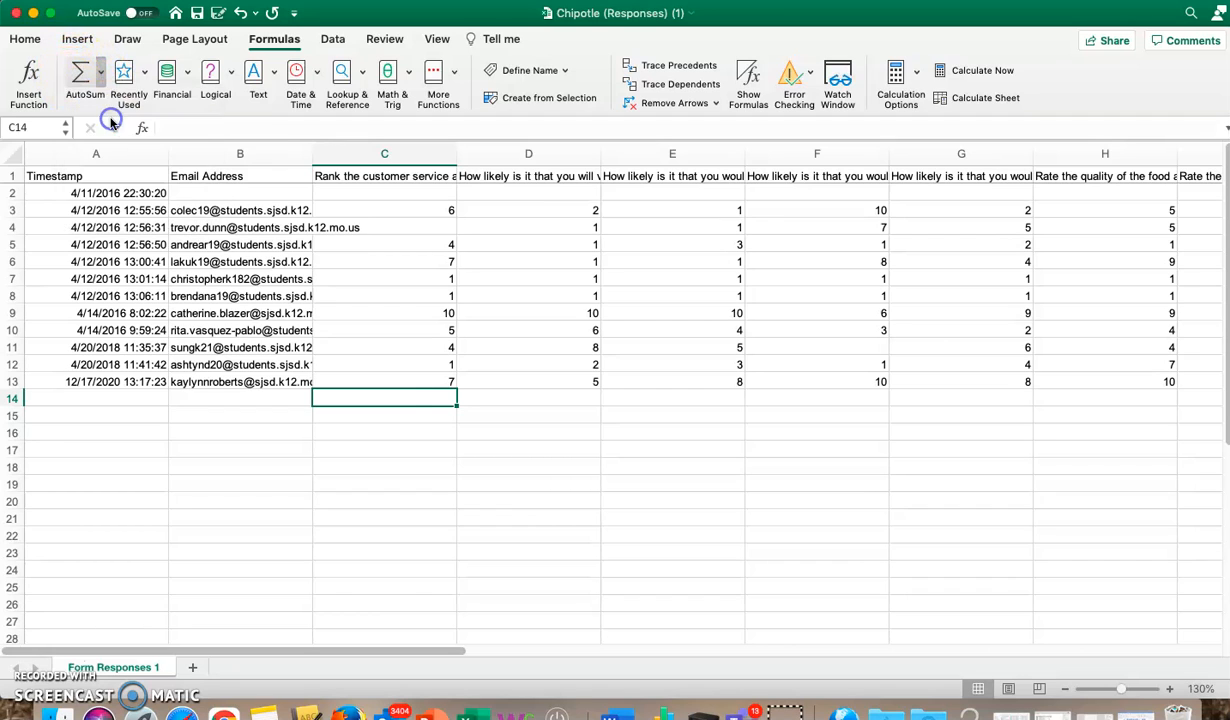
{"action": "mouse_move", "coordinate": [456, 204]}
{"action": "left_mouse_down"}
{"action": "mouse_move", "coordinate": [439, 239]}
{"action": "mouse_move", "coordinate": [453, 237]}
{"action": "mouse_move", "coordinate": [457, 199]}
{"action": "left_mouse_up"}
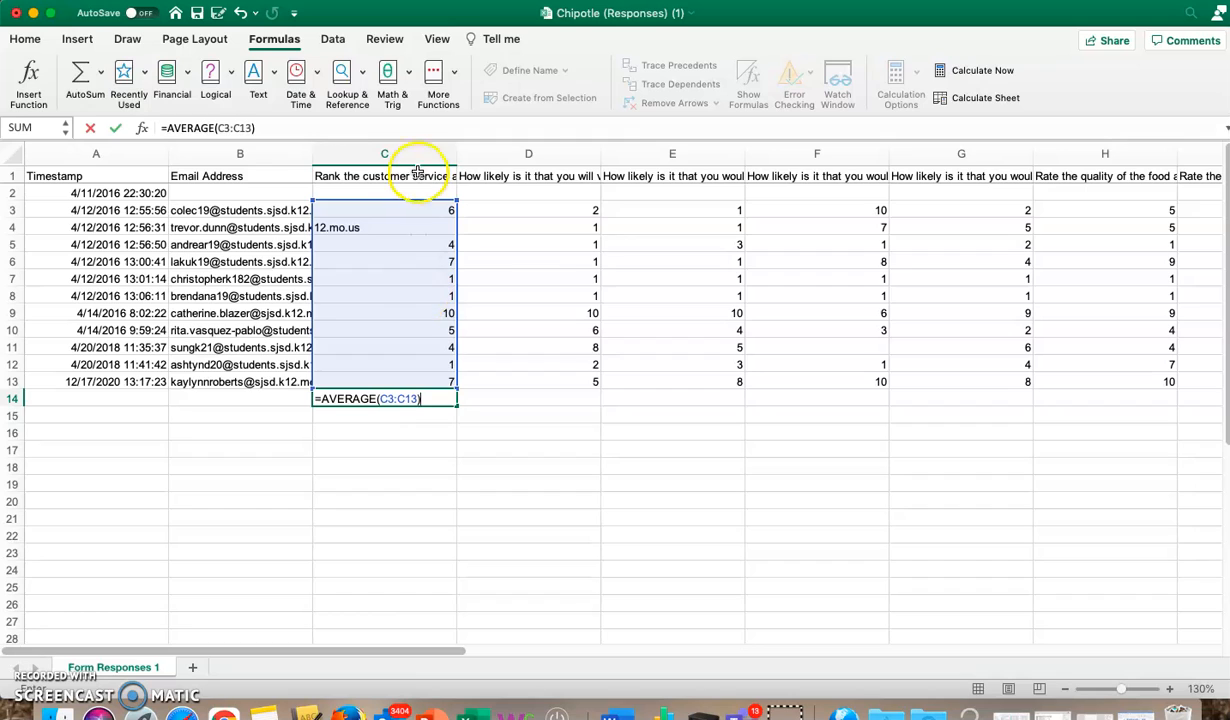
{"action": "key", "text": "Return"}
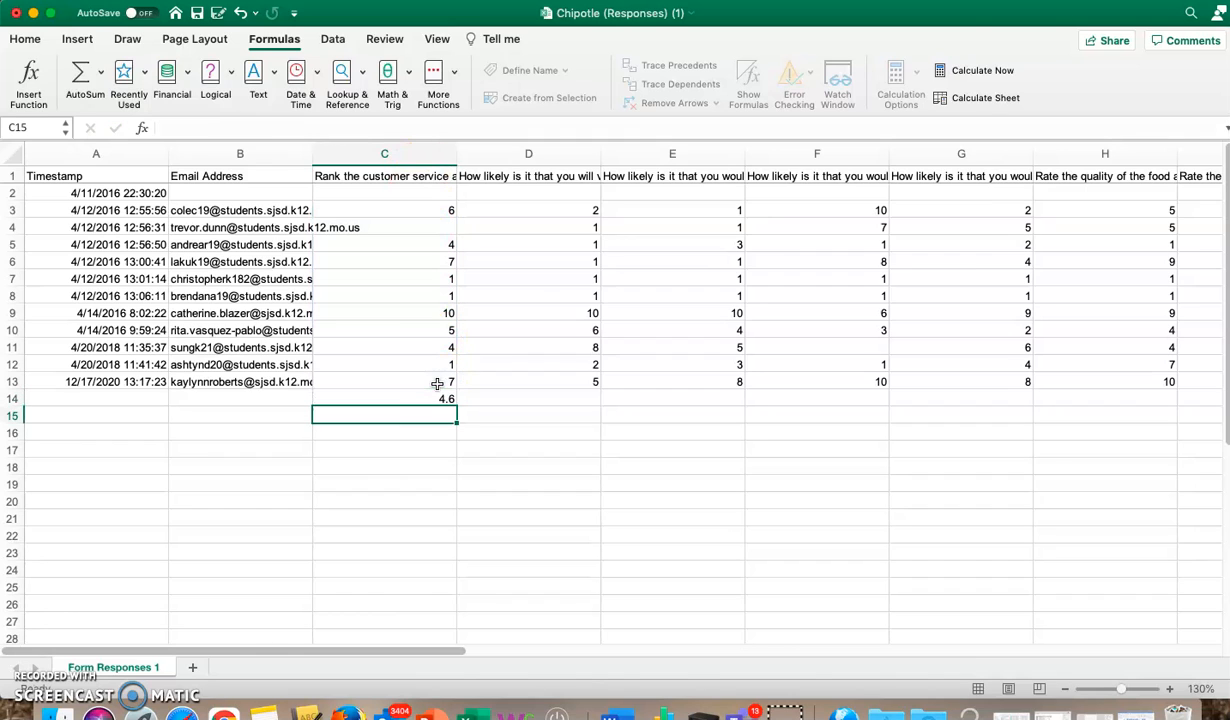
Step: Fill the average formula across row 14 through column K
{"action": "left_click", "coordinate": [414, 398]}
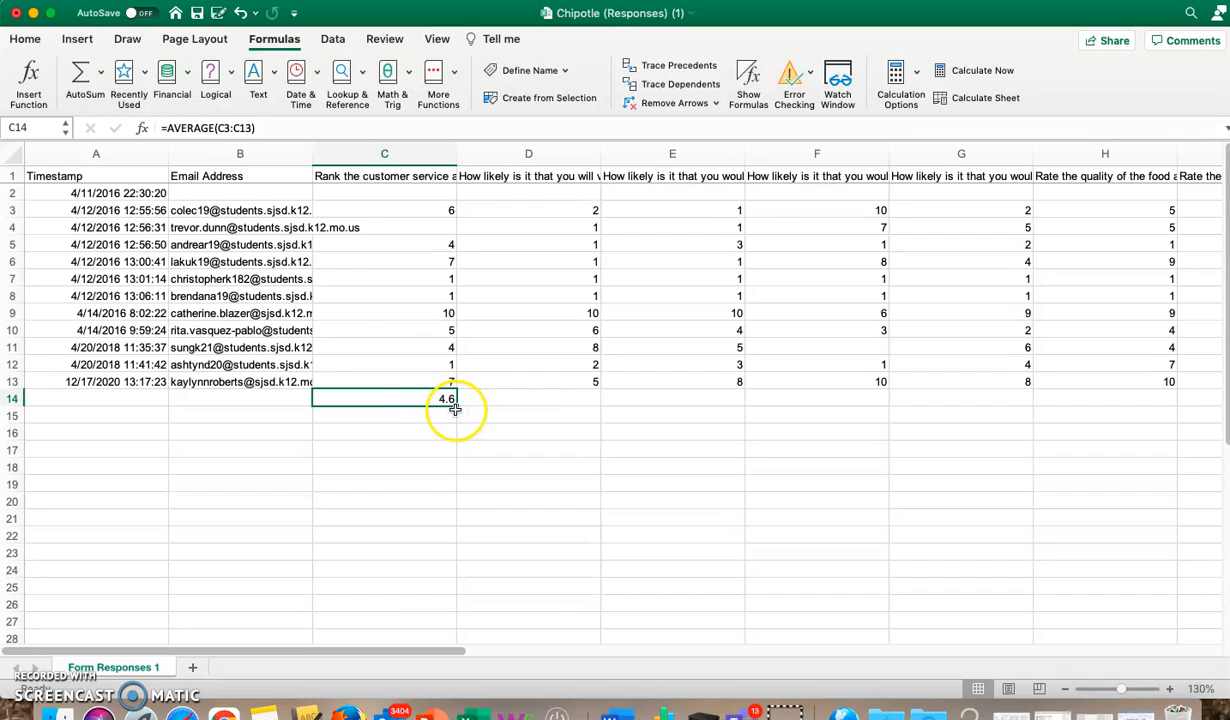
{"action": "left_click_drag", "start_coordinate": [456, 406], "coordinate": [1148, 404]}
{"action": "left_click_drag", "start_coordinate": [1226, 406], "coordinate": [896, 410]}
{"action": "left_click", "coordinate": [898, 420]}
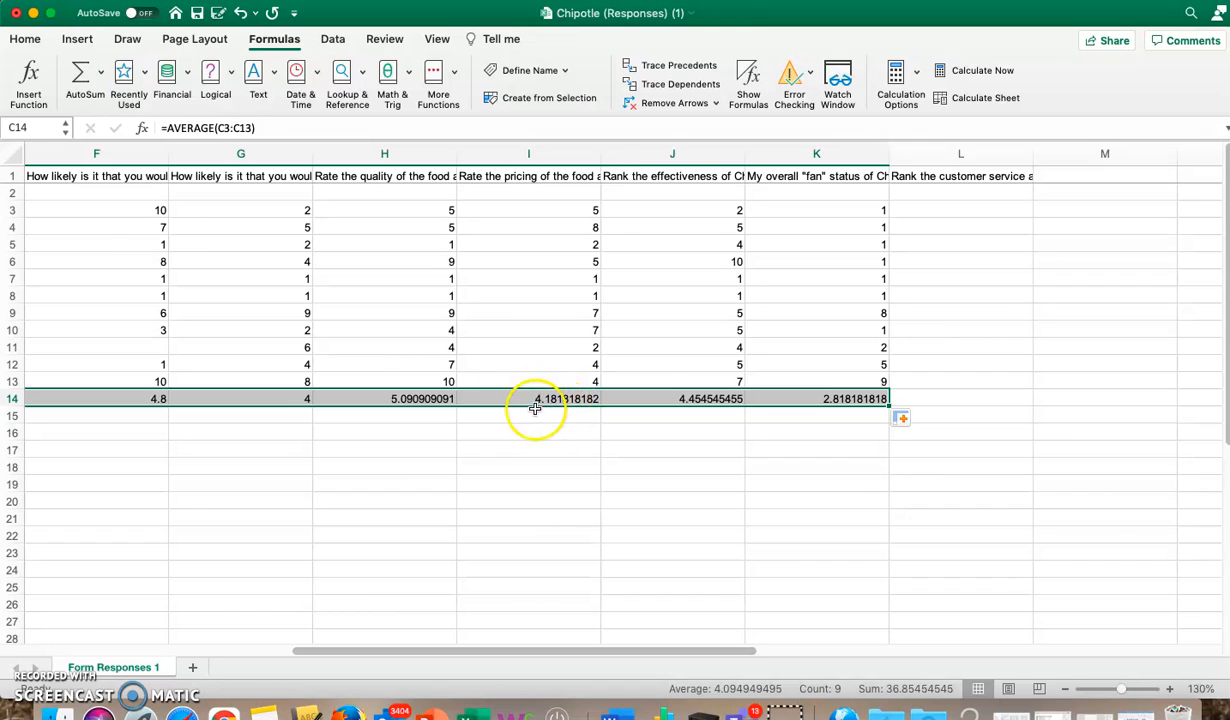
Step: Format the row 14 averages to show one decimal place
{"action": "left_click", "coordinate": [28, 39]}
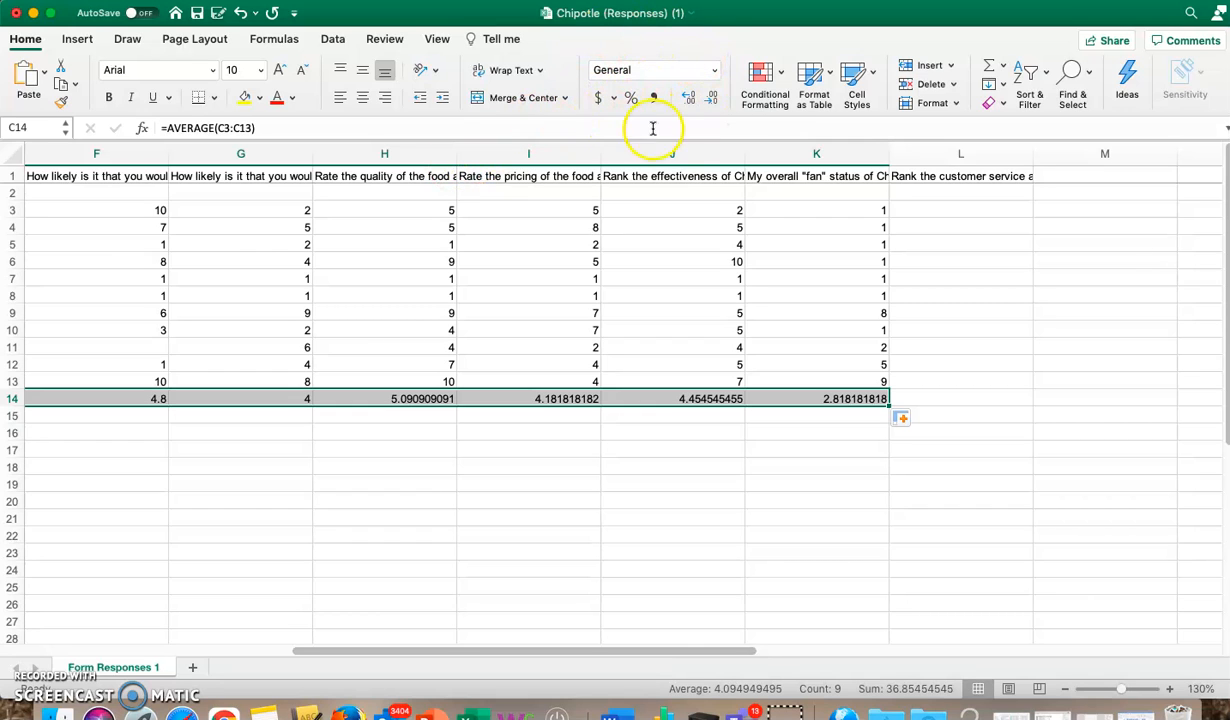
{"action": "left_click", "coordinate": [714, 100]}
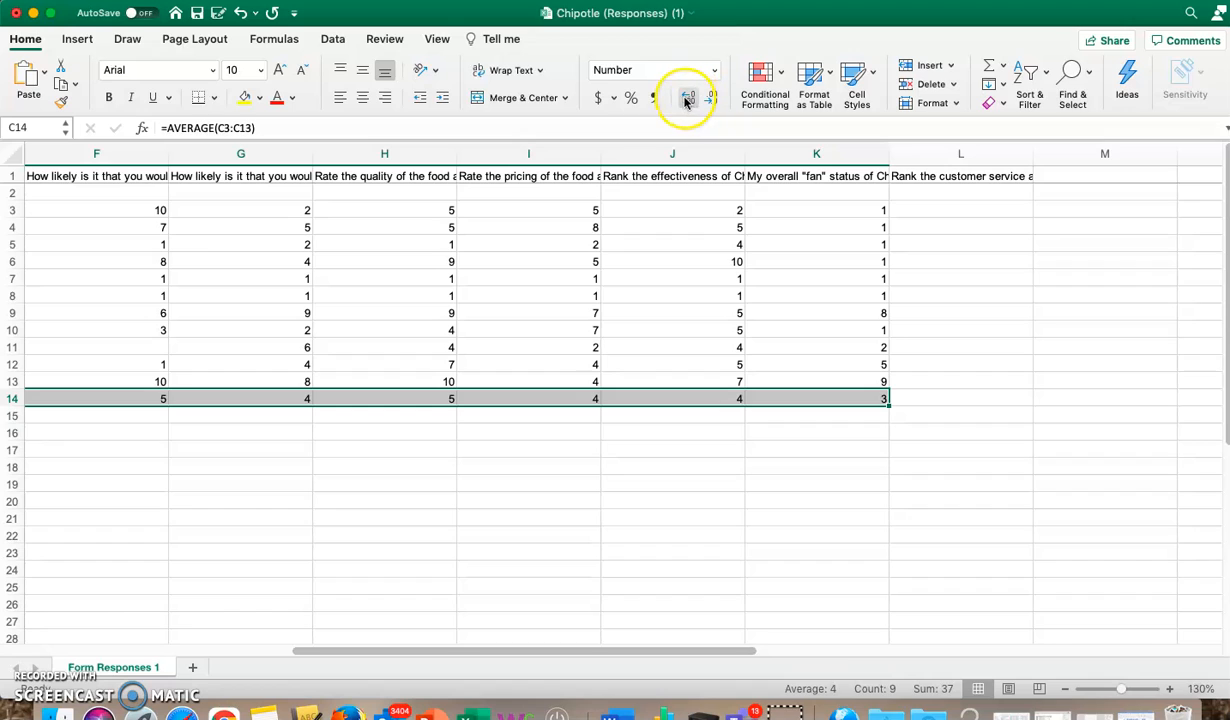
{"action": "left_click", "coordinate": [687, 99]}
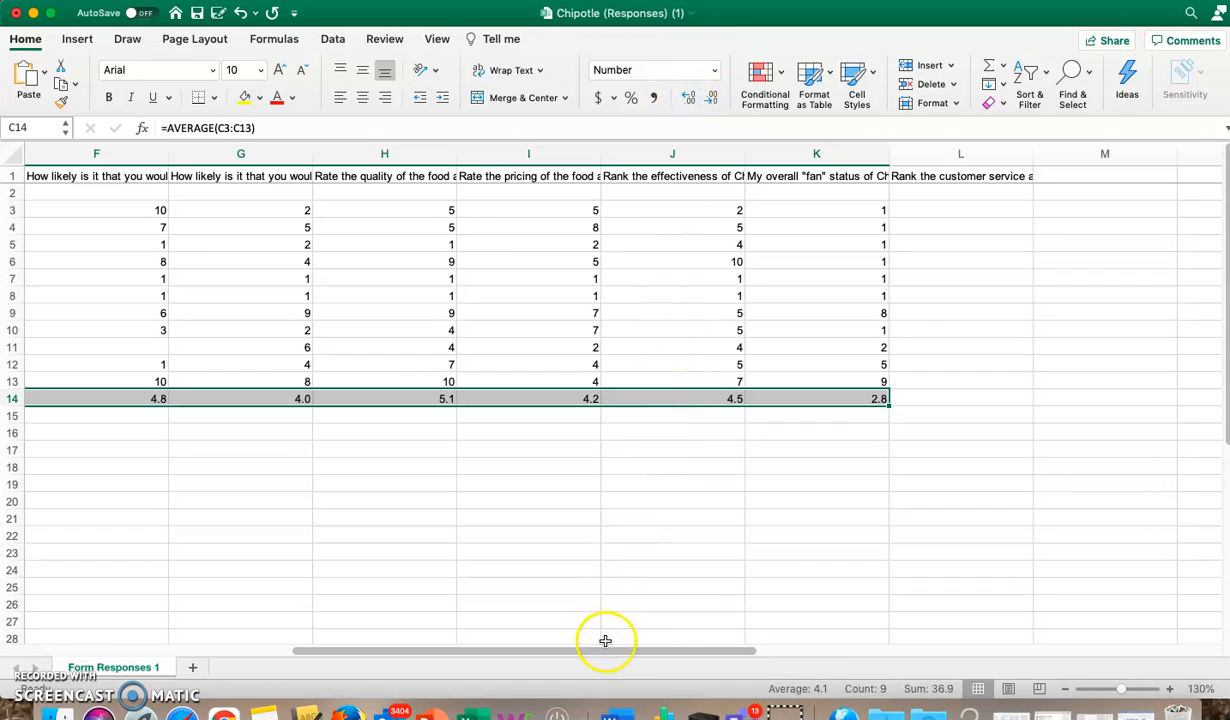
Step: Enter the label Customer Service in D17 and the value 4.6 beside it in E17
{"action": "left_click_drag", "start_coordinate": [613, 653], "coordinate": [393, 659]}
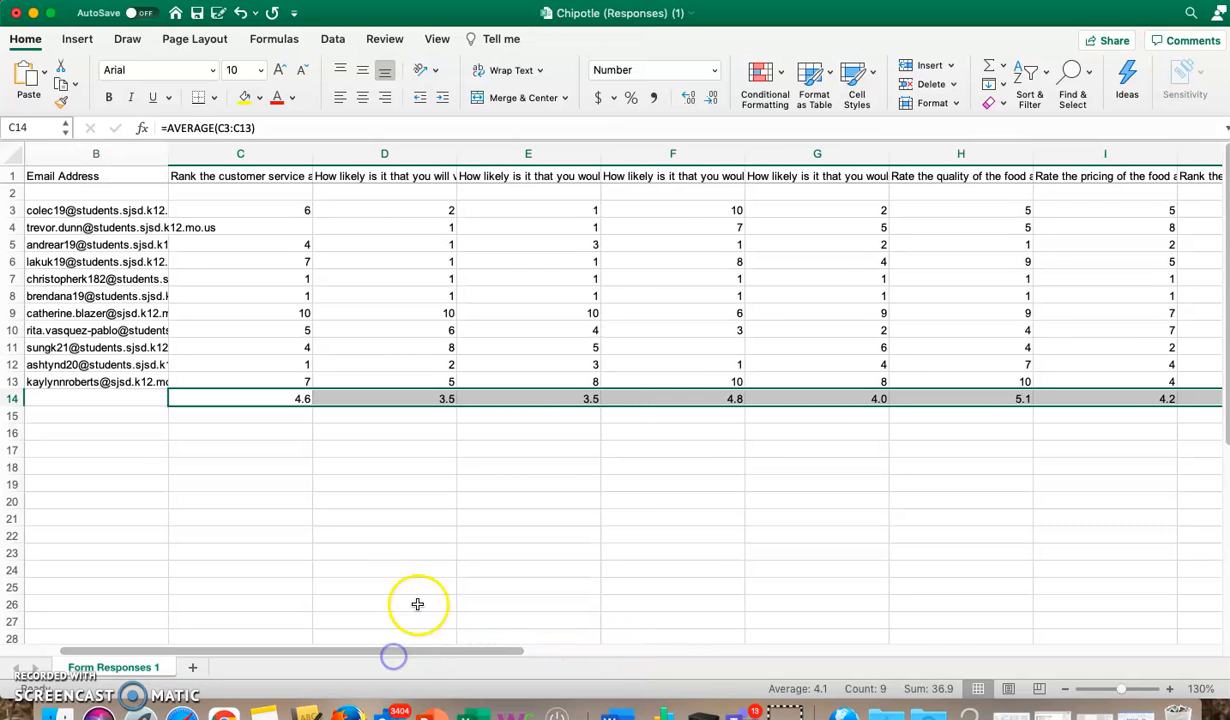
{"action": "left_click", "coordinate": [426, 565]}
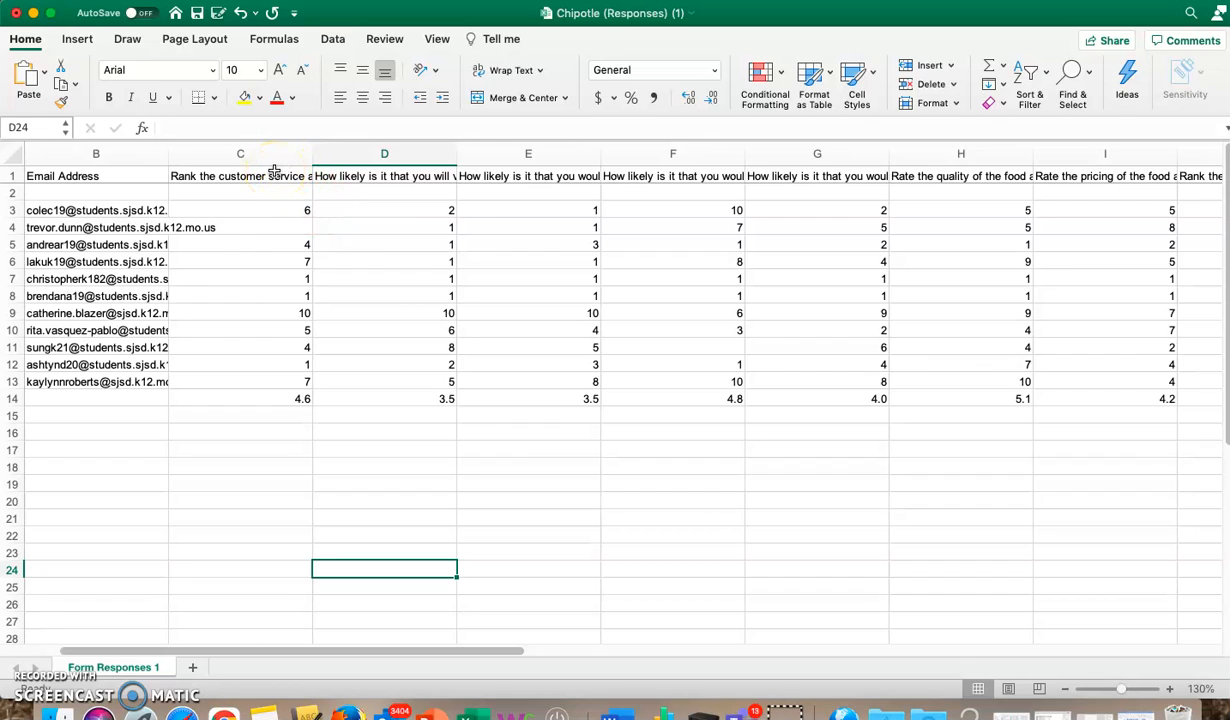
{"action": "left_click", "coordinate": [392, 448]}
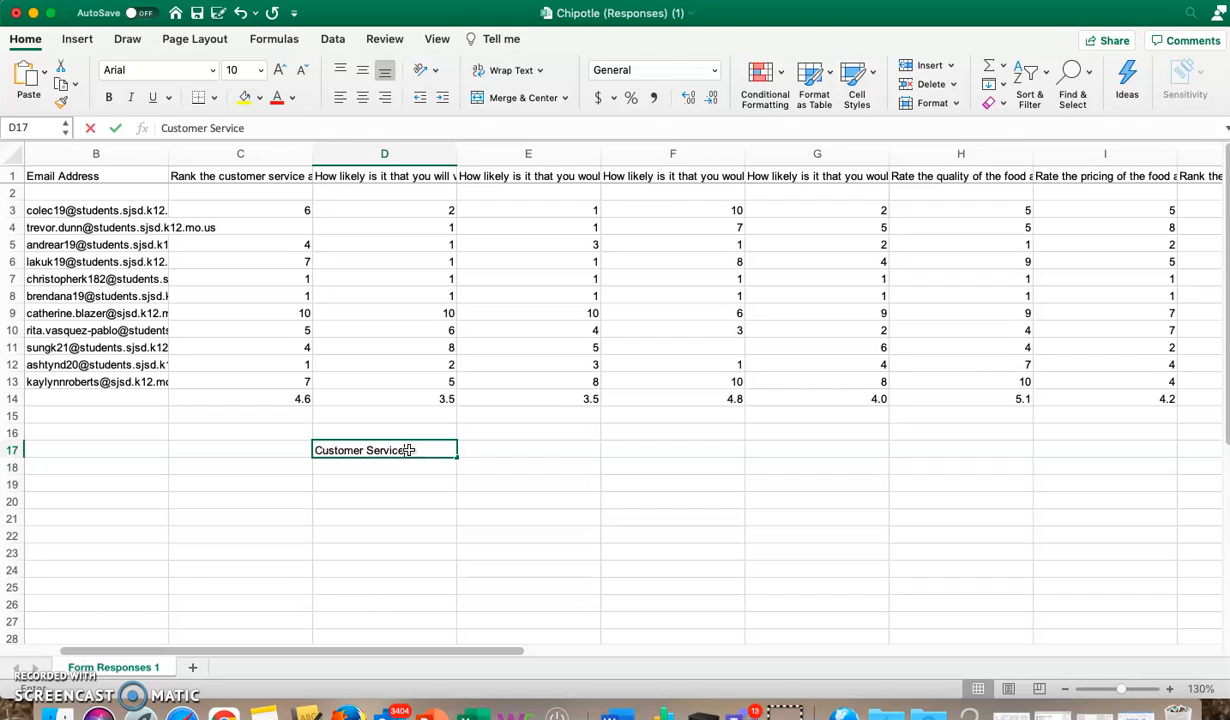
{"action": "key", "text": "Return"}
{"action": "left_click", "coordinate": [408, 450]}
{"action": "key", "text": "Right"}
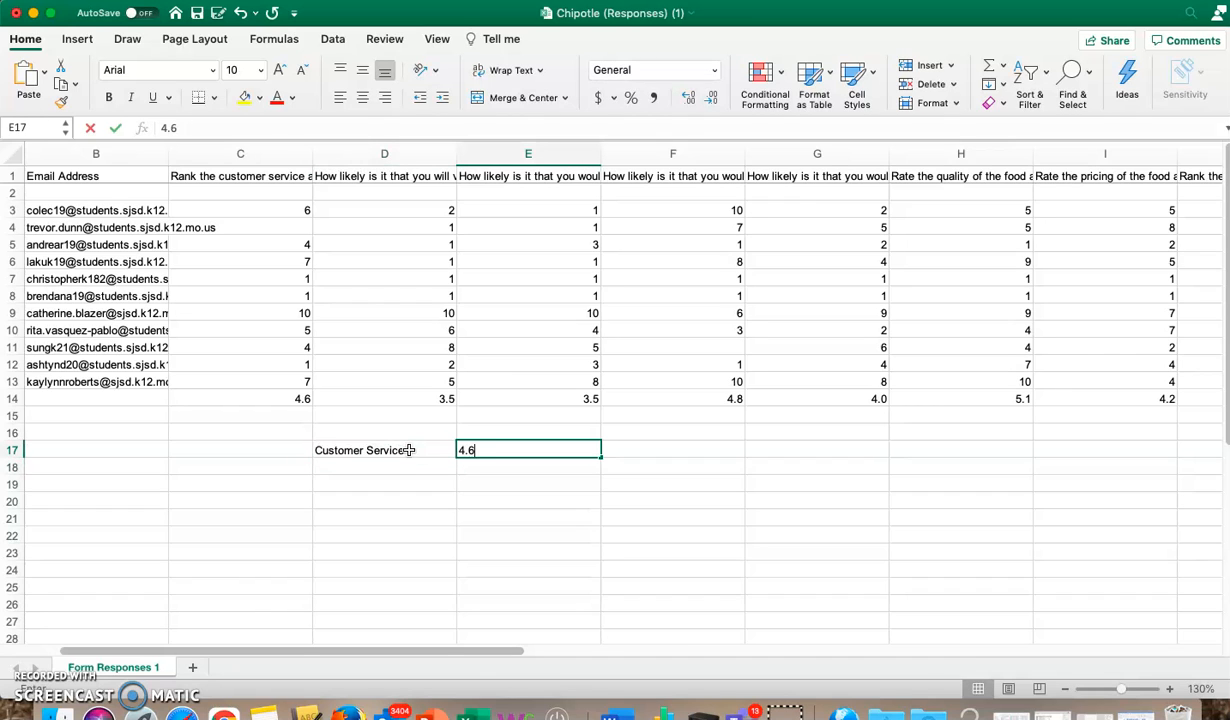
{"action": "type", "text": "4.6"}
{"action": "key", "text": "Return"}
{"action": "key", "text": "Left"}
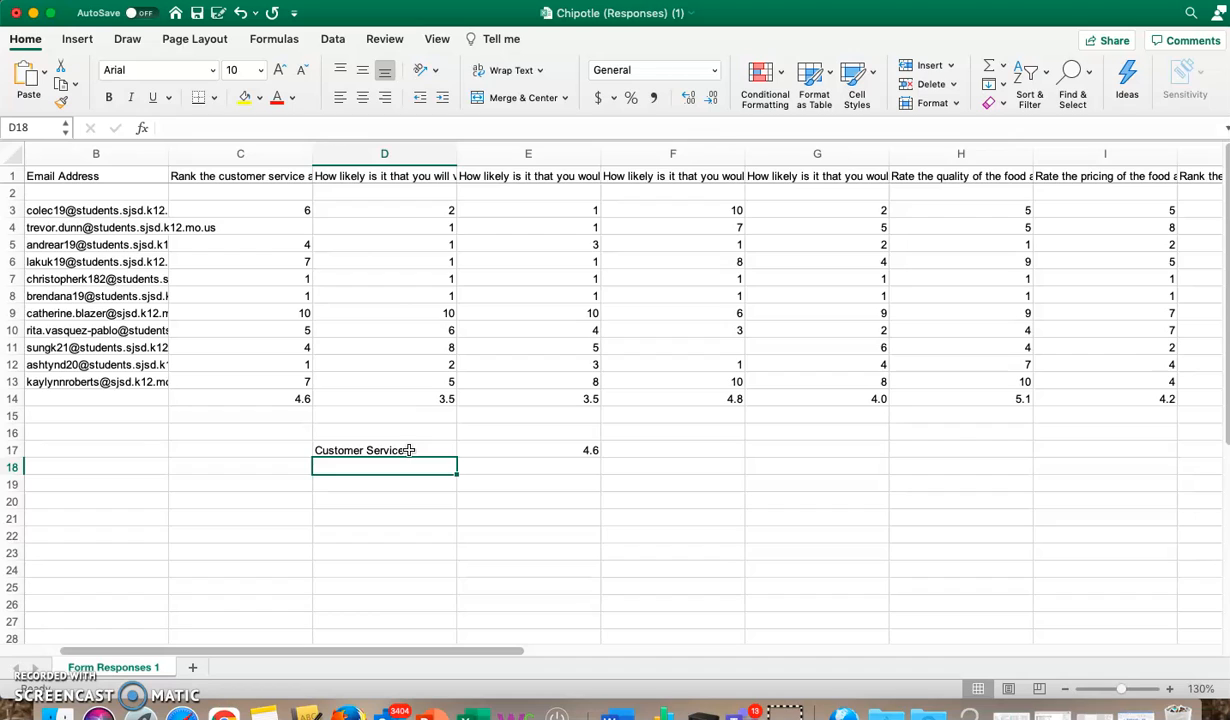
Step: Enter the label Likely to Visit in D18 and the value 3.5 beside it in E18
{"action": "left_click", "coordinate": [421, 176]}
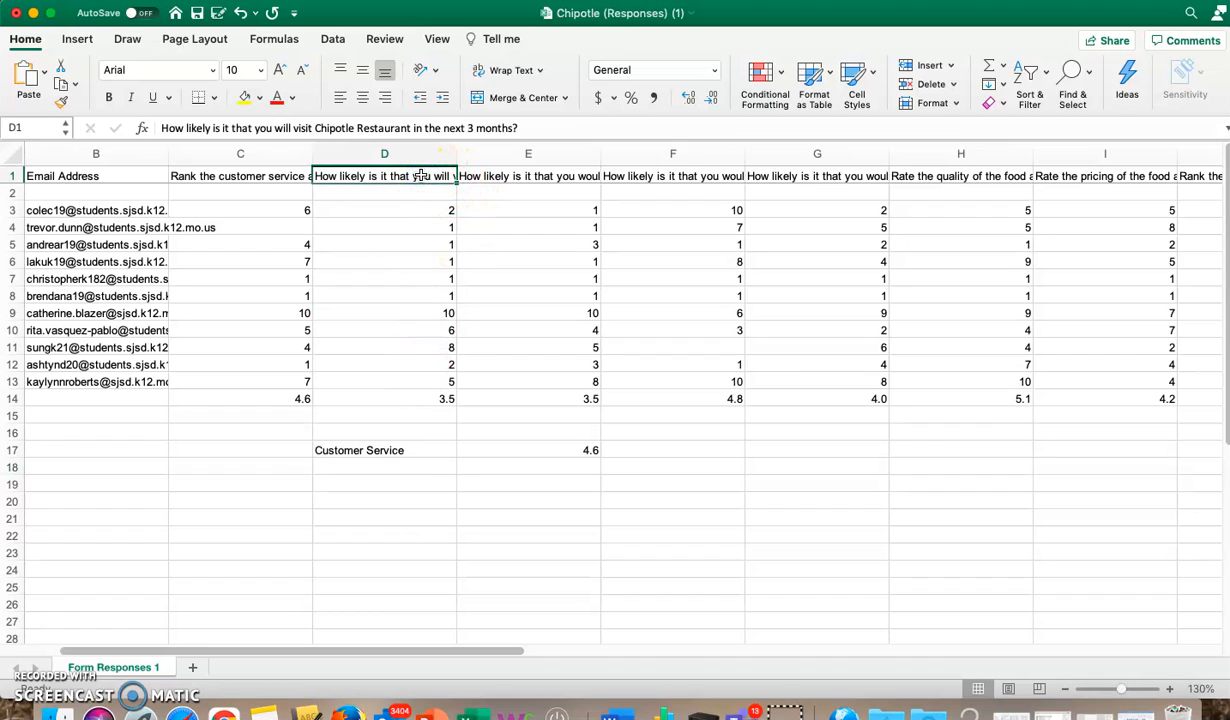
{"action": "left_click", "coordinate": [397, 467]}
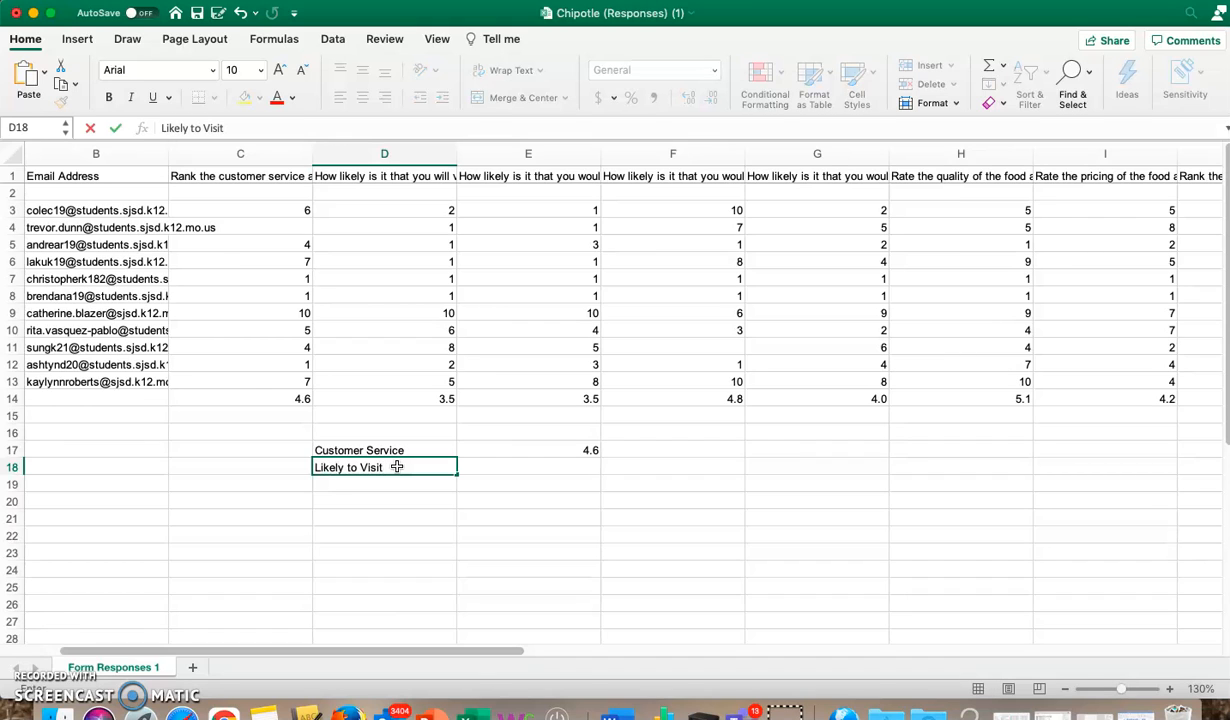
{"action": "key", "text": "Tab"}
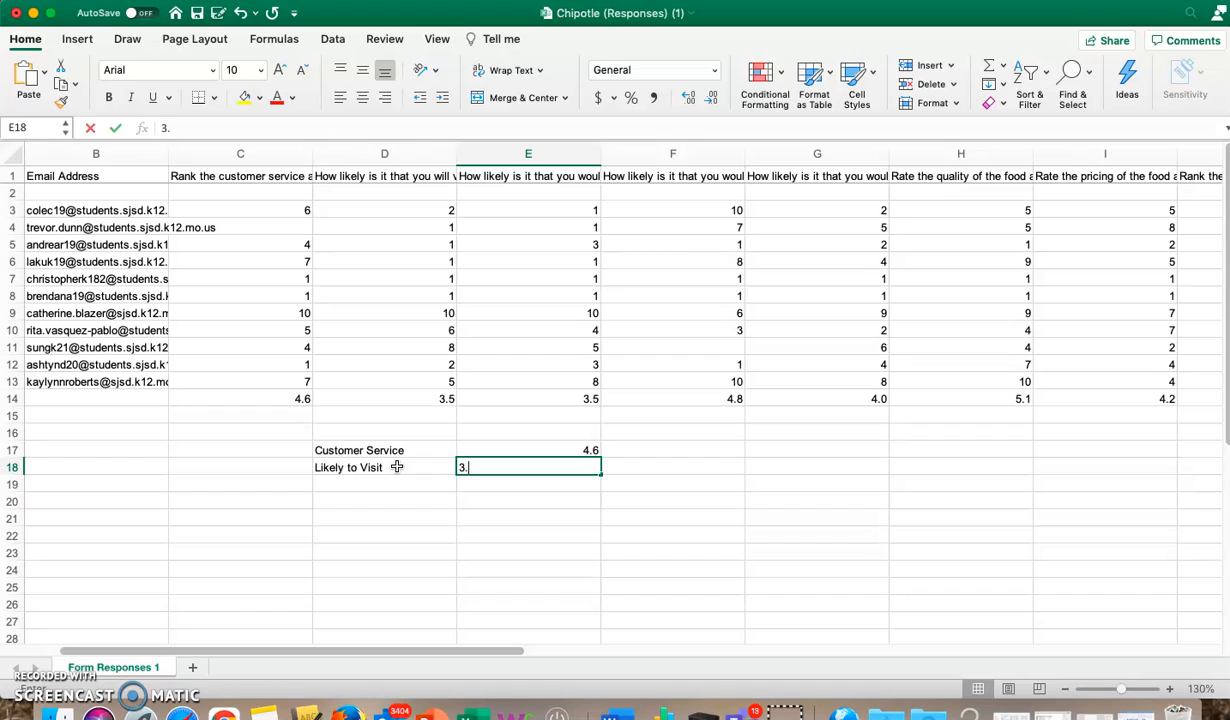
{"action": "key", "text": "Return"}
{"action": "key", "text": "Left"}
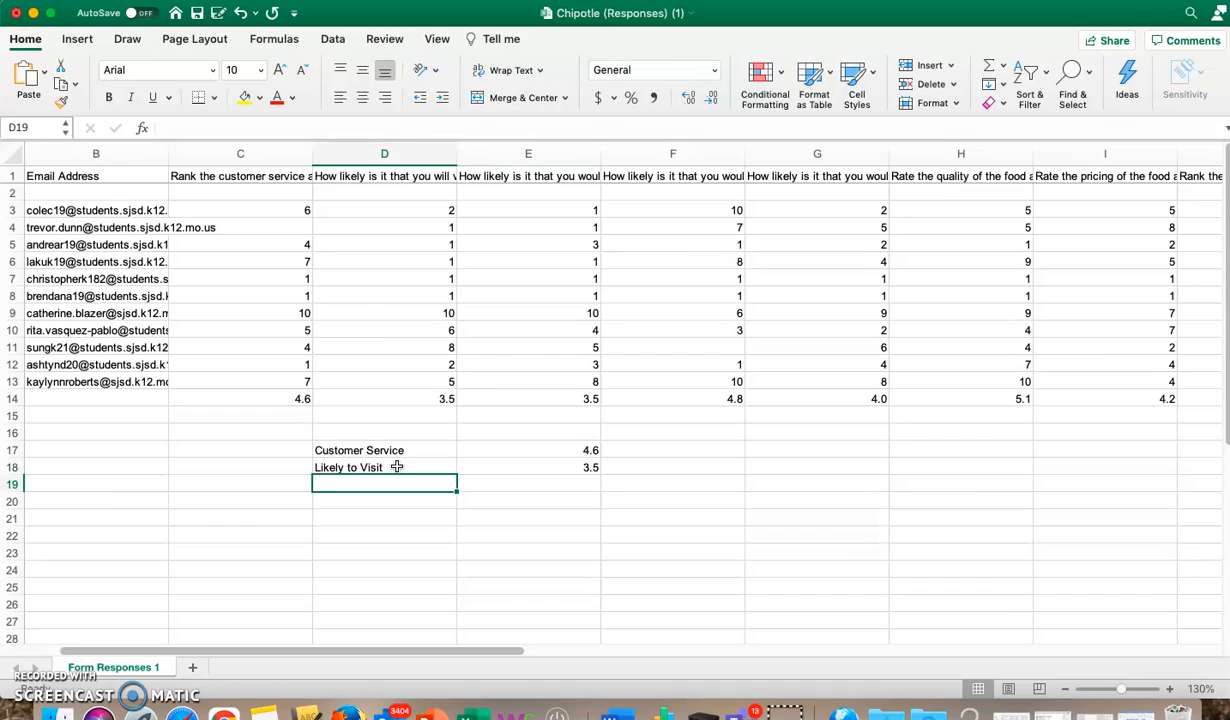
Step: Enter the label Over McD's in D19 and the value 3.5 beside it in E19
{"action": "left_click", "coordinate": [547, 176]}
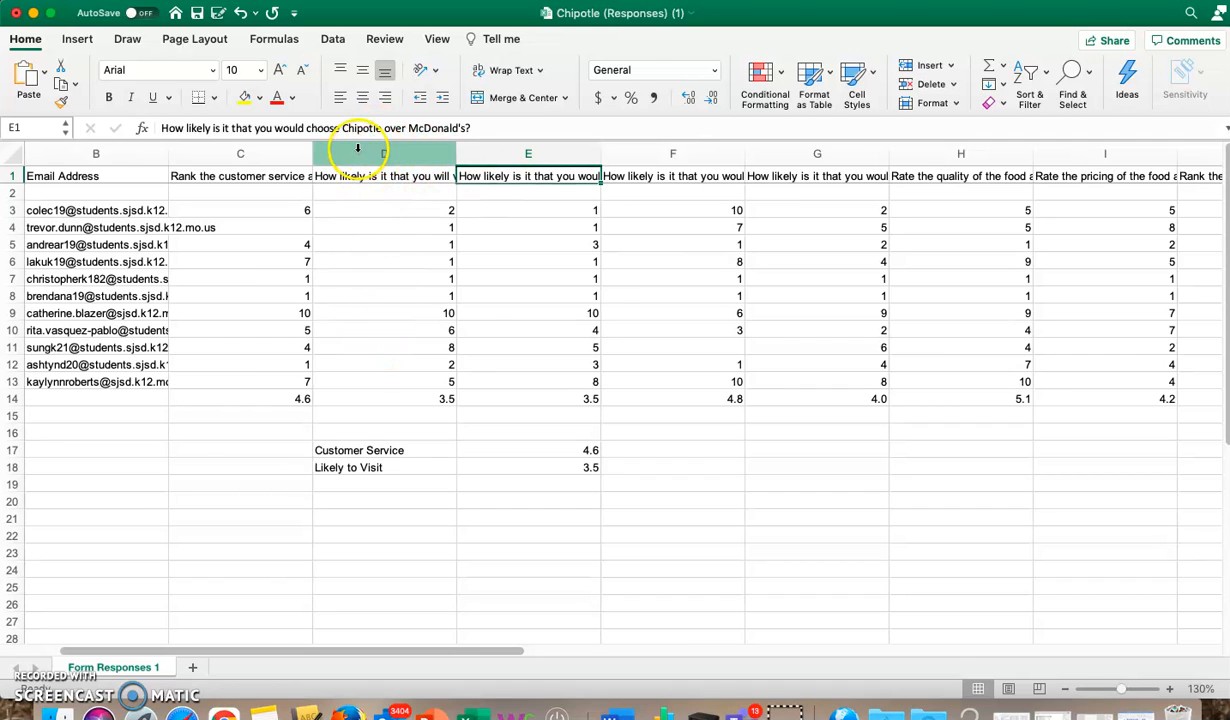
{"action": "left_click", "coordinate": [374, 484]}
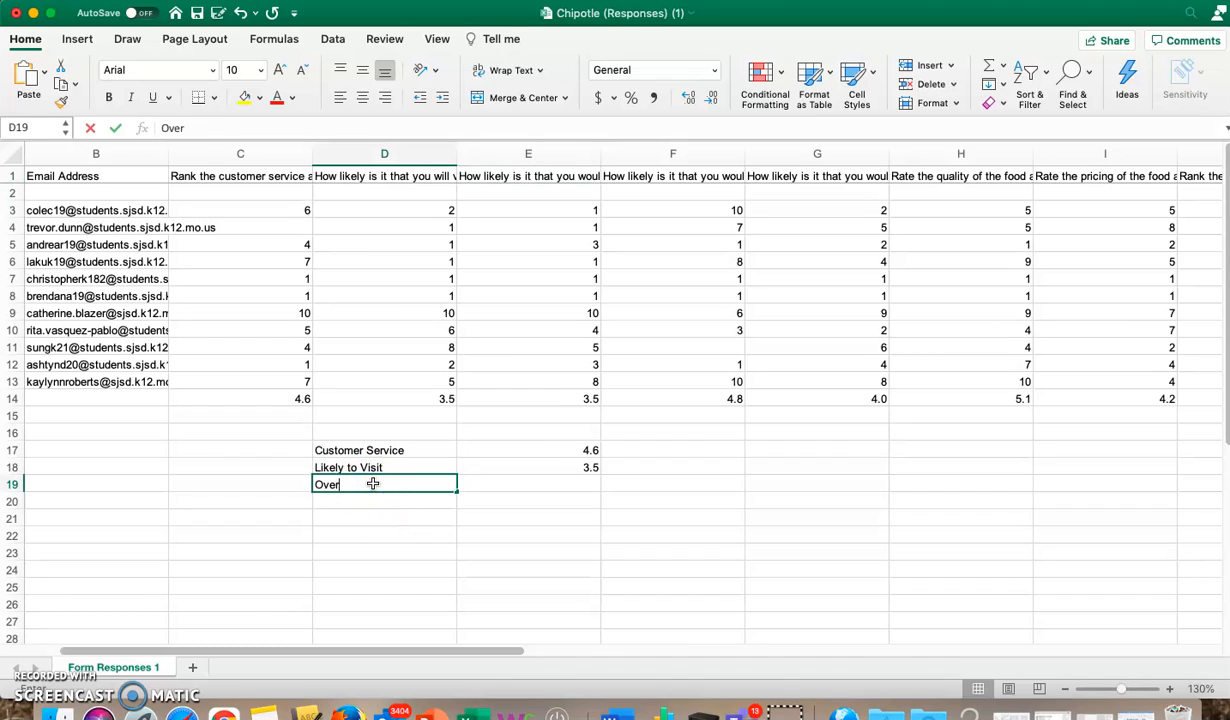
{"action": "type", "text": "Over McD's"}
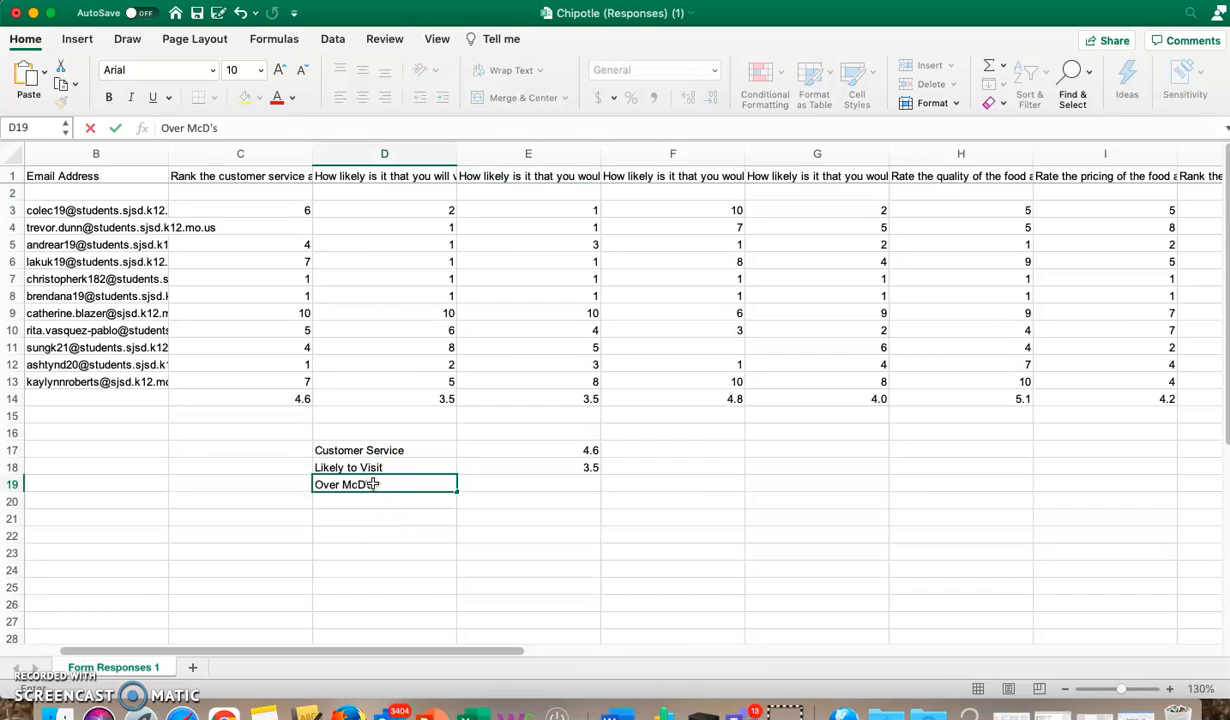
{"action": "key", "text": "Up"}
{"action": "key", "text": "Down"}
{"action": "key", "text": "Right"}
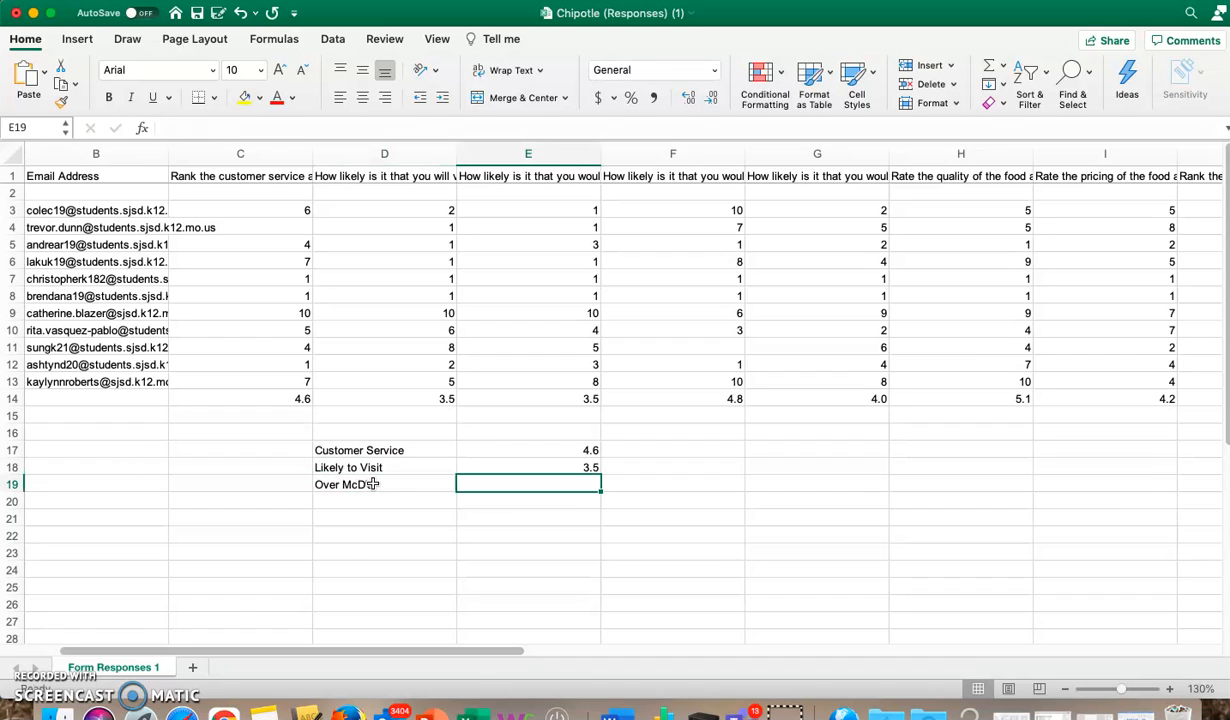
{"action": "type", "text": "3.5"}
{"action": "key", "text": "Return"}
{"action": "key", "text": "Left"}
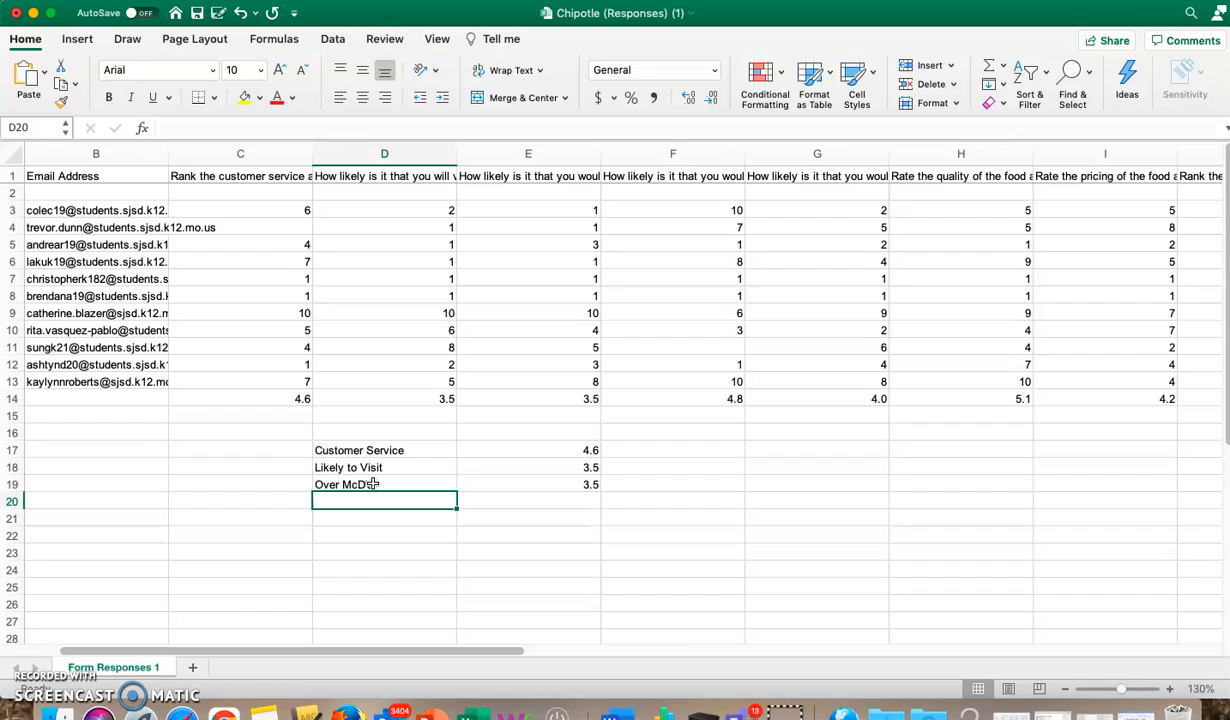
Step: Enter the label Over Panera in D20 and the value 4.8 beside it in E20
{"action": "left_click", "coordinate": [673, 176]}
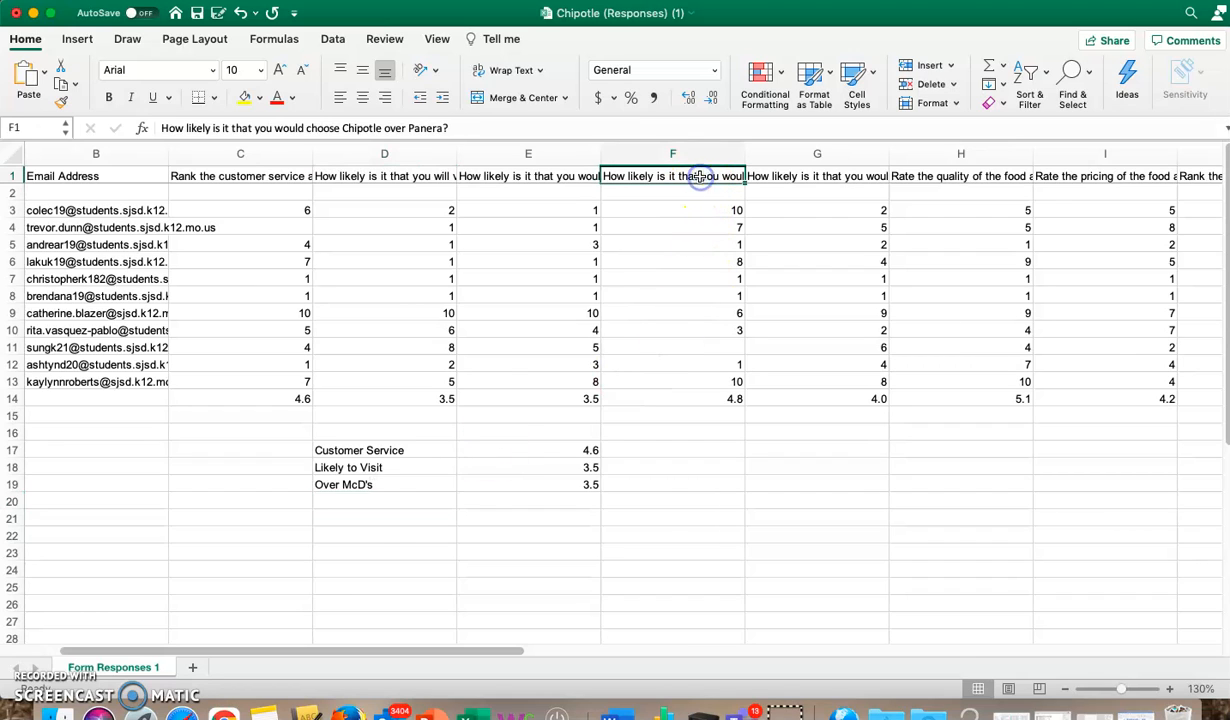
{"action": "left_click", "coordinate": [365, 506]}
{"action": "type", "text": "Over Panera"}
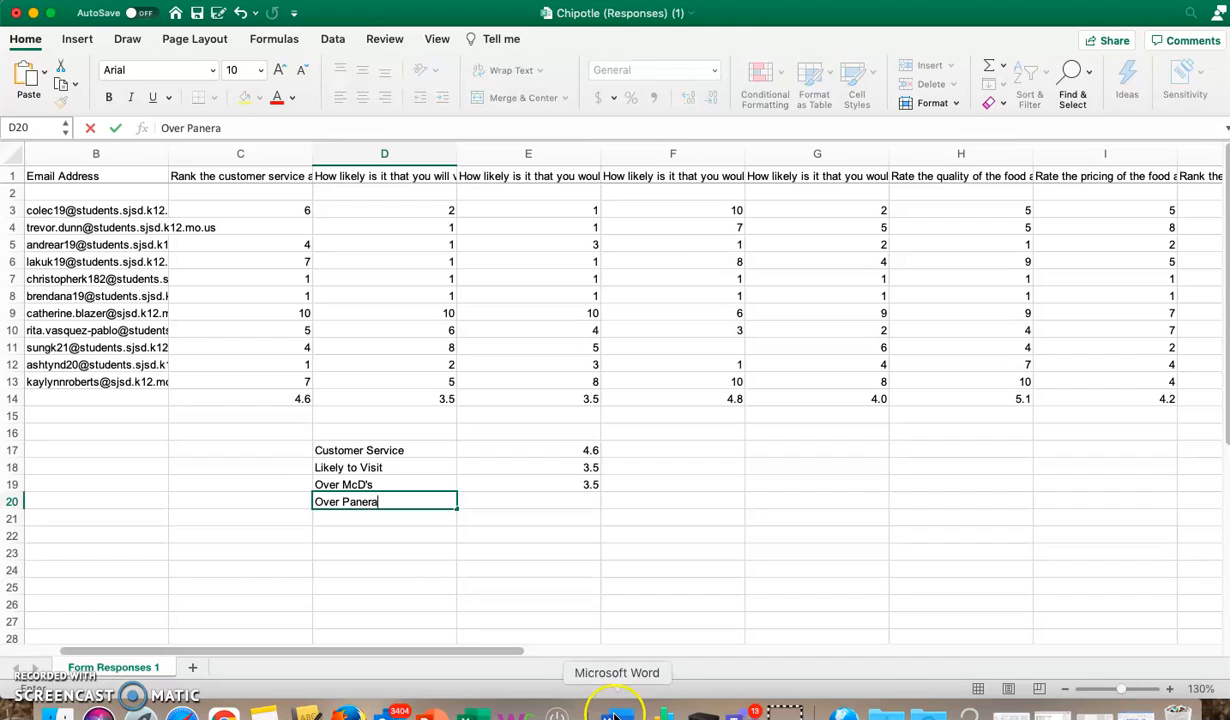
{"action": "key", "text": "Tab"}
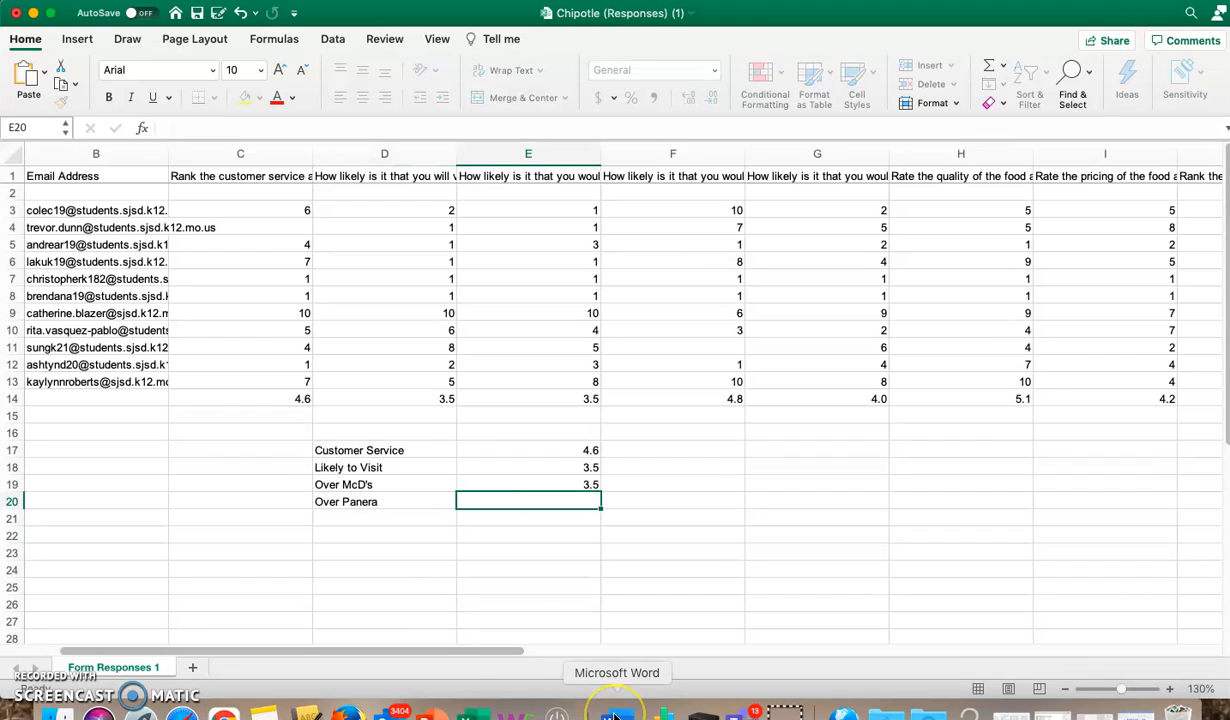
{"action": "type", "text": "4.8"}
{"action": "key", "text": "Return"}
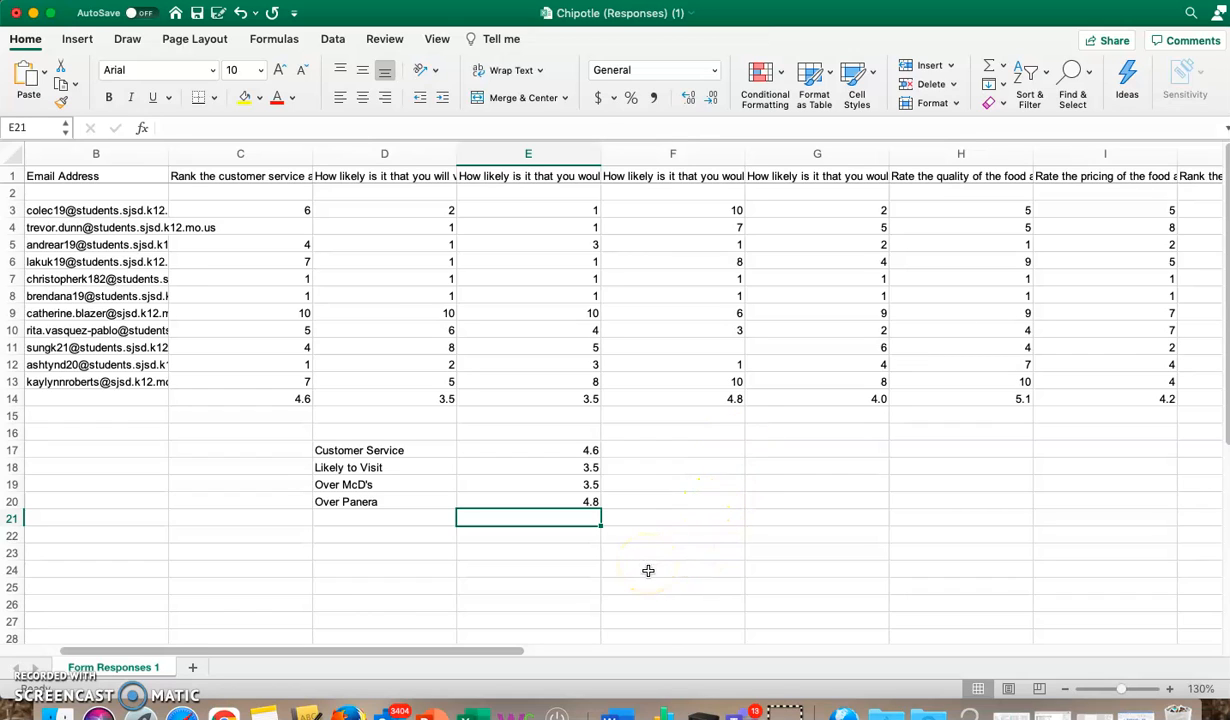
Step: Insert a 2-D clustered column chart from the summary table in D17:E20
{"action": "left_click", "coordinate": [718, 518]}
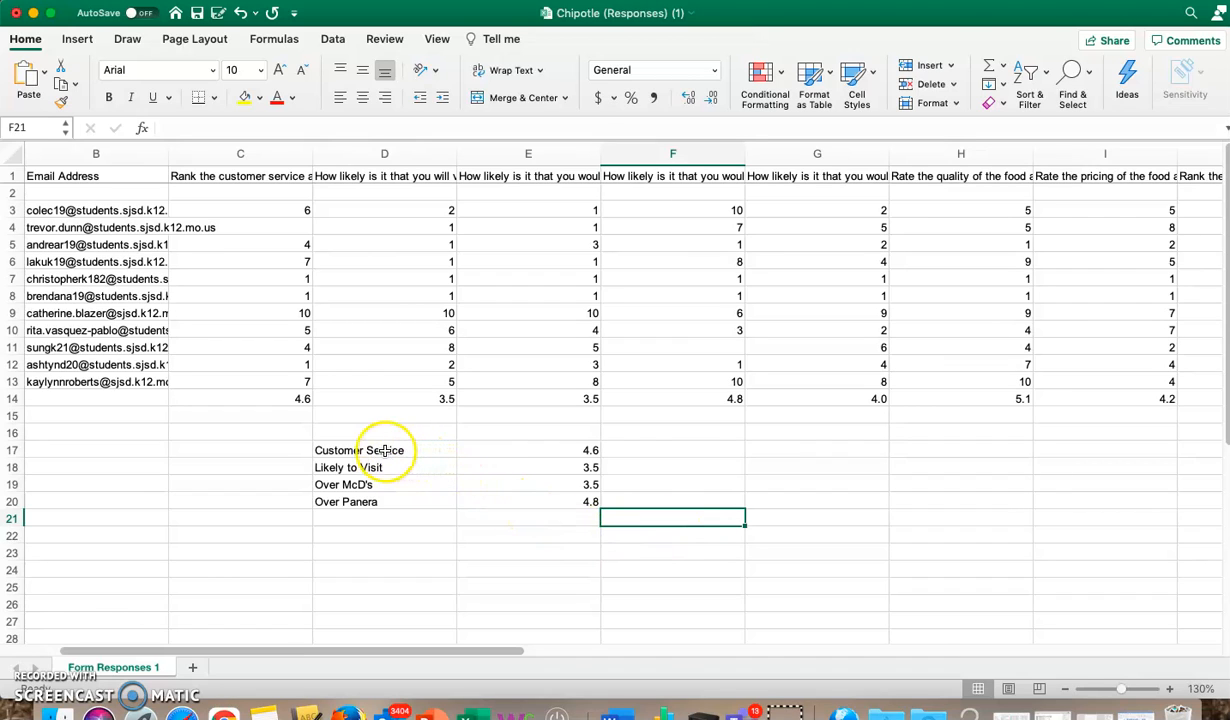
{"action": "left_click_drag", "start_coordinate": [368, 450], "coordinate": [537, 507]}
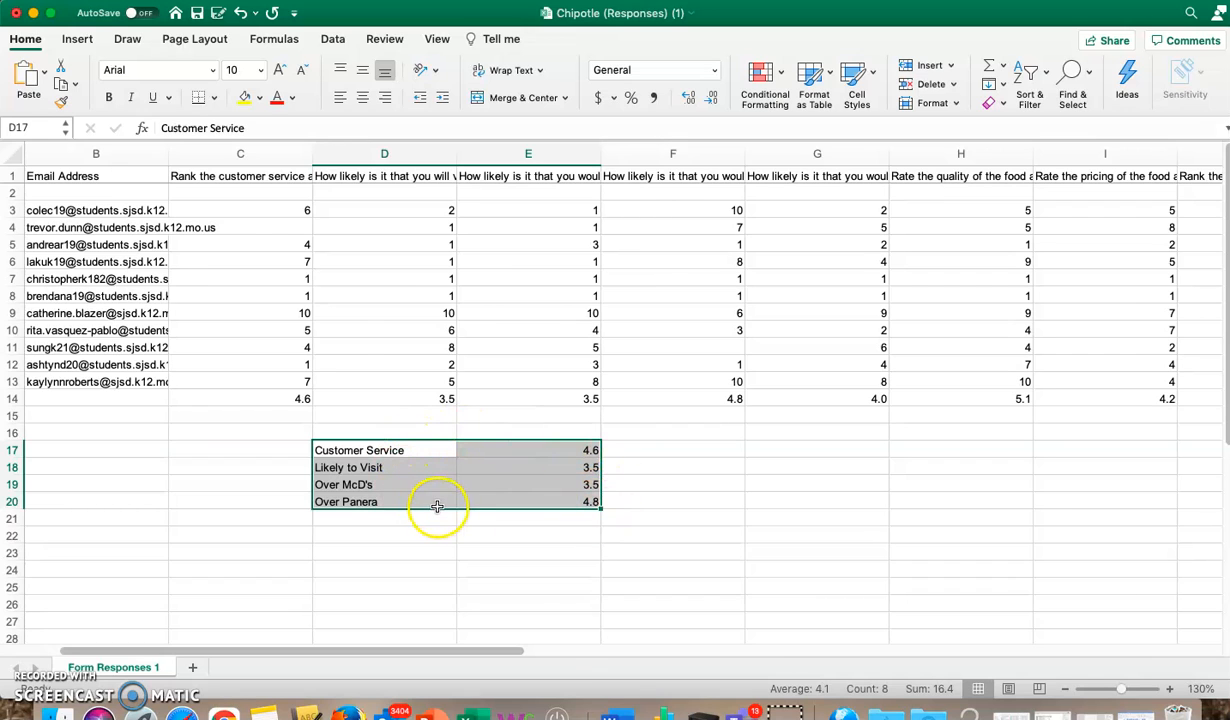
{"action": "left_click", "coordinate": [84, 42]}
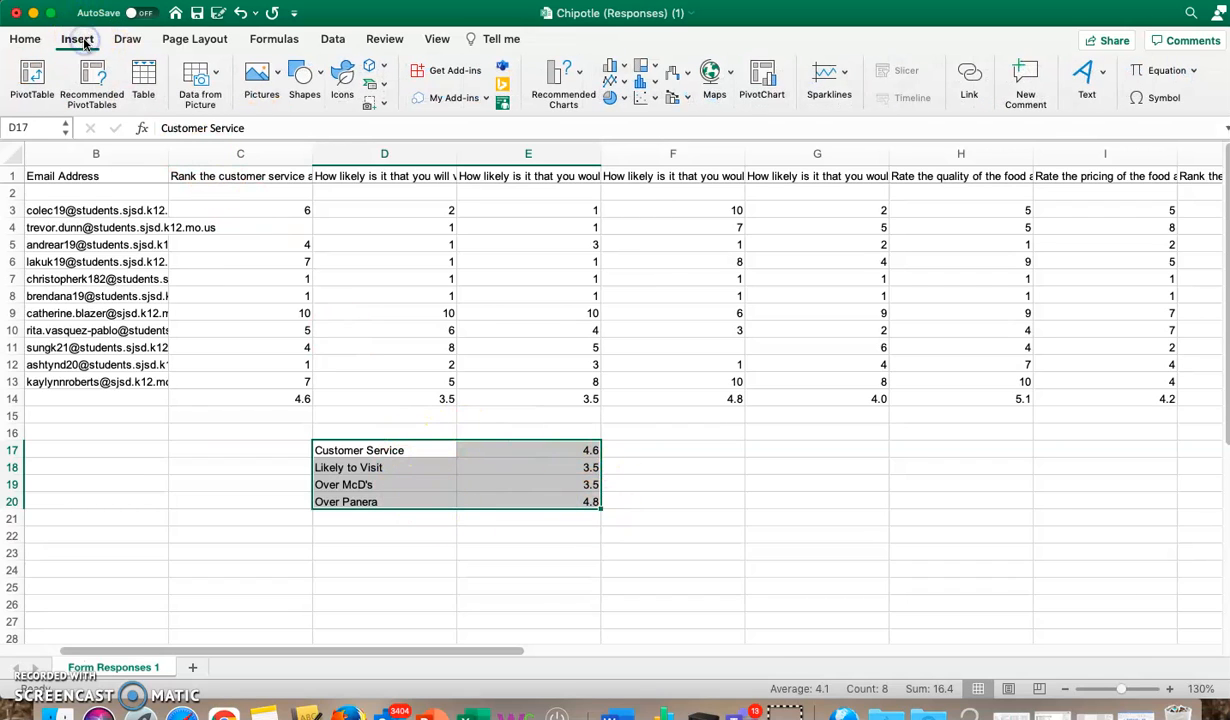
{"action": "left_click", "coordinate": [550, 93]}
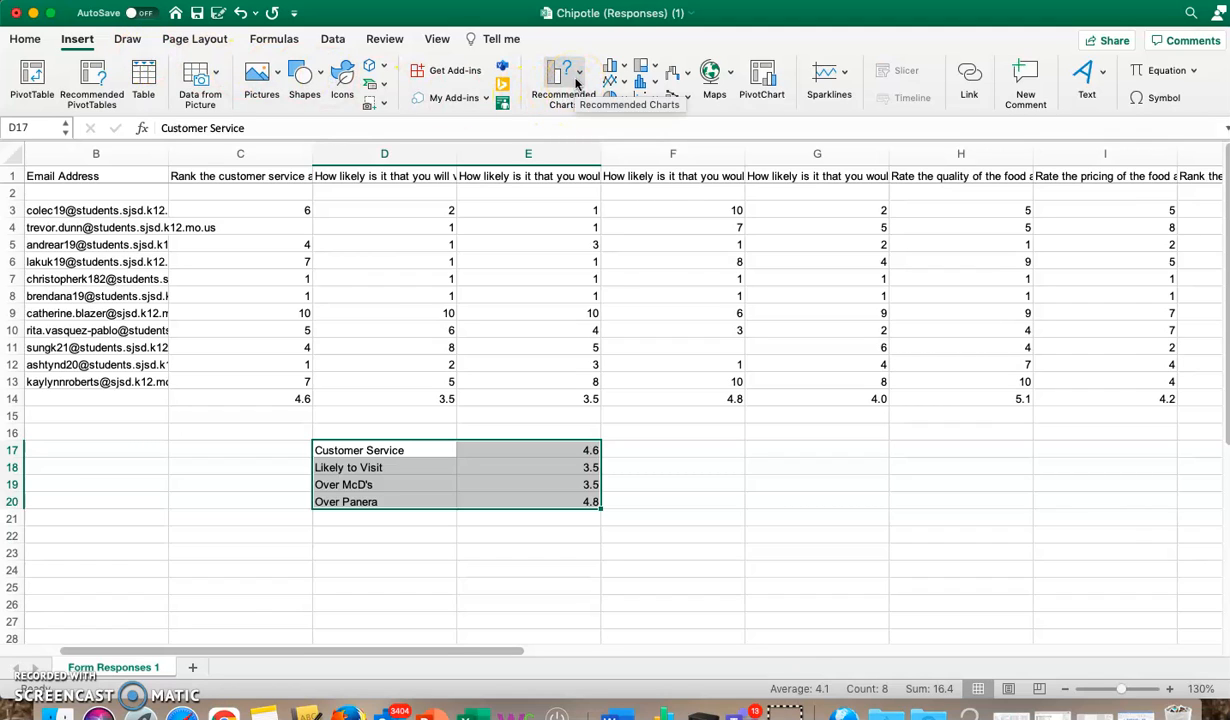
{"action": "left_click", "coordinate": [623, 66]}
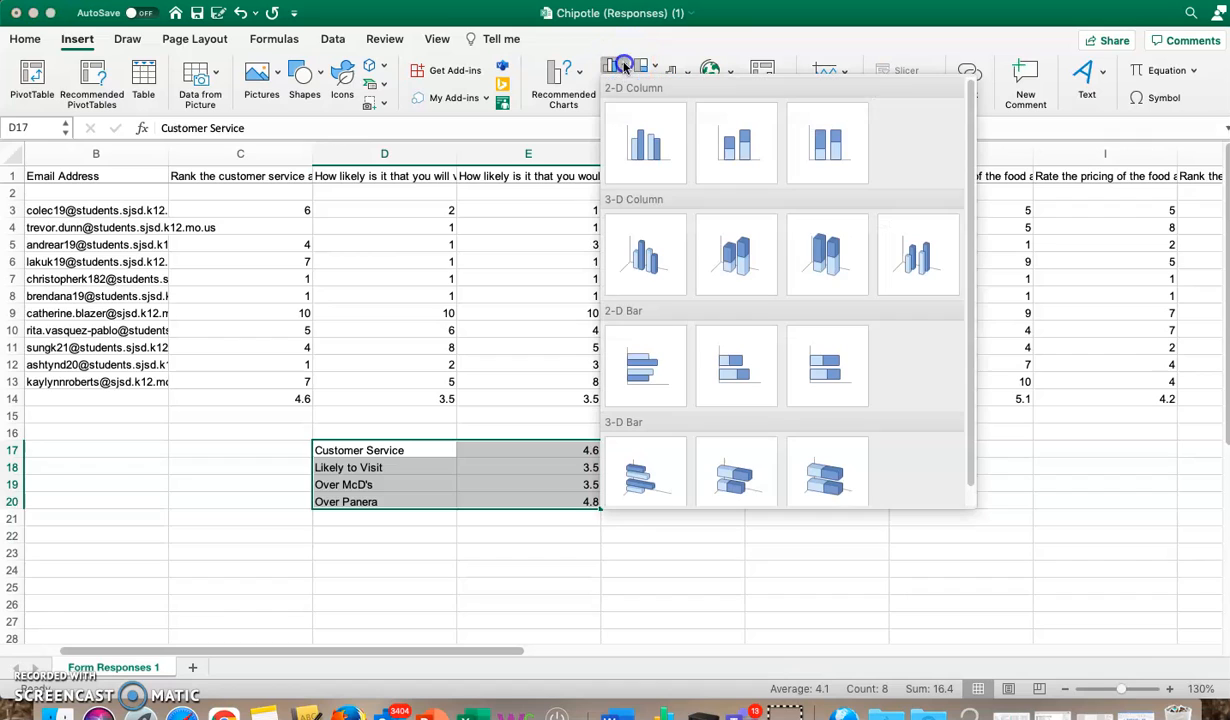
{"action": "left_click", "coordinate": [636, 170]}
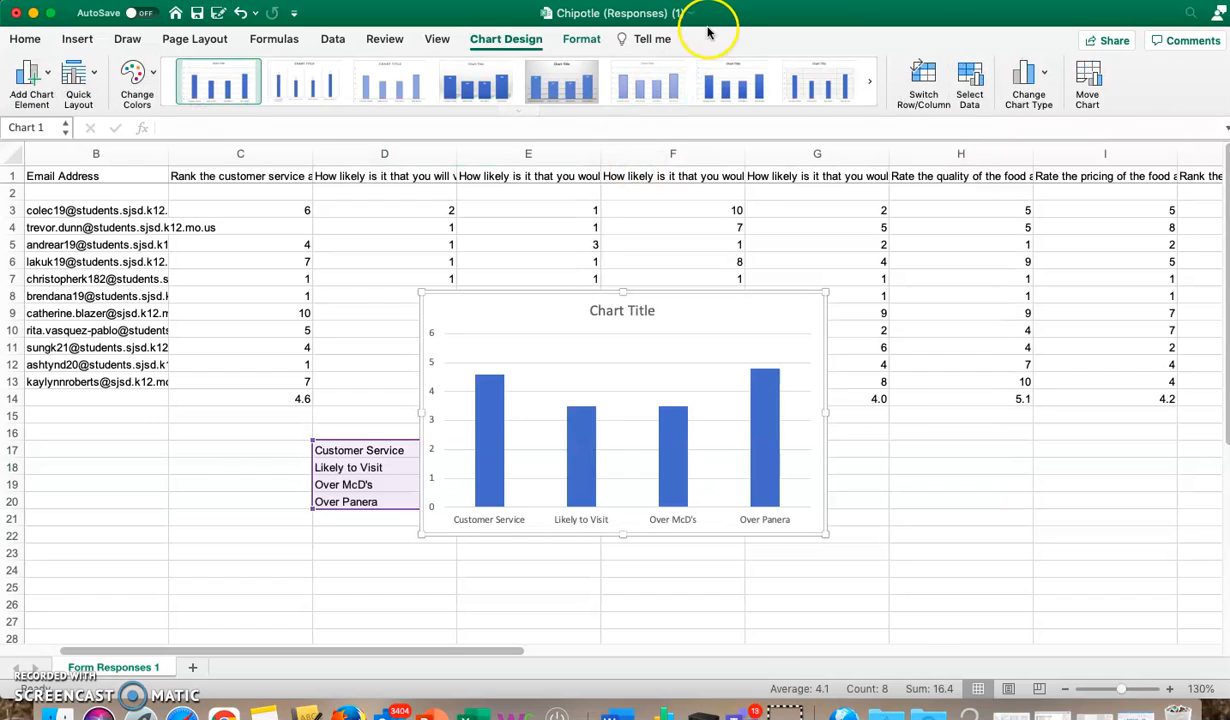
Step: Apply a chart style and switch the chart to the orange colour scheme
{"action": "left_click", "coordinate": [872, 85]}
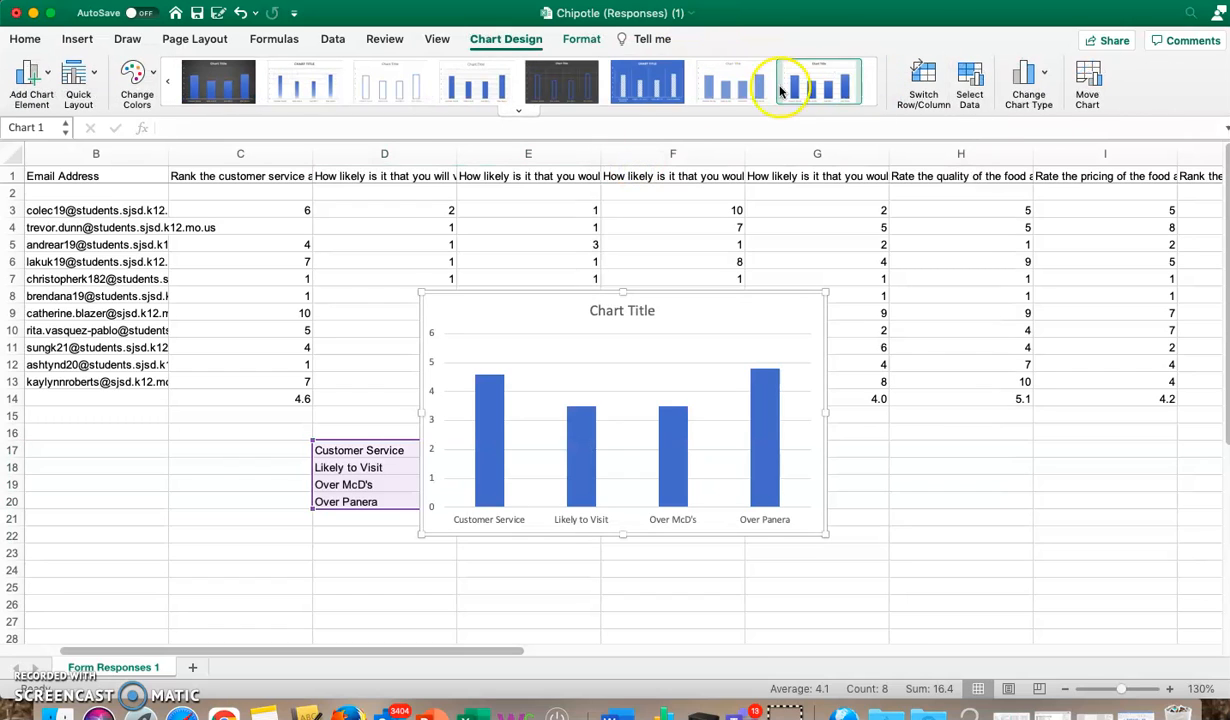
{"action": "left_click", "coordinate": [474, 83]}
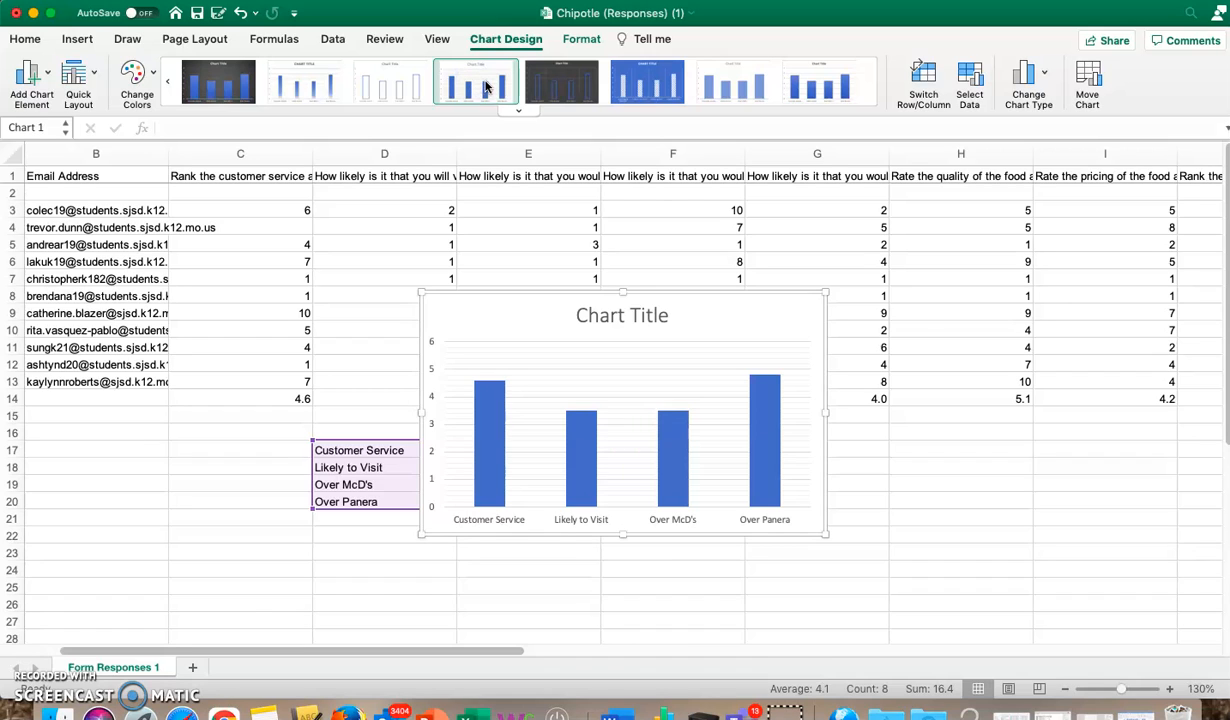
{"action": "left_click", "coordinate": [151, 79]}
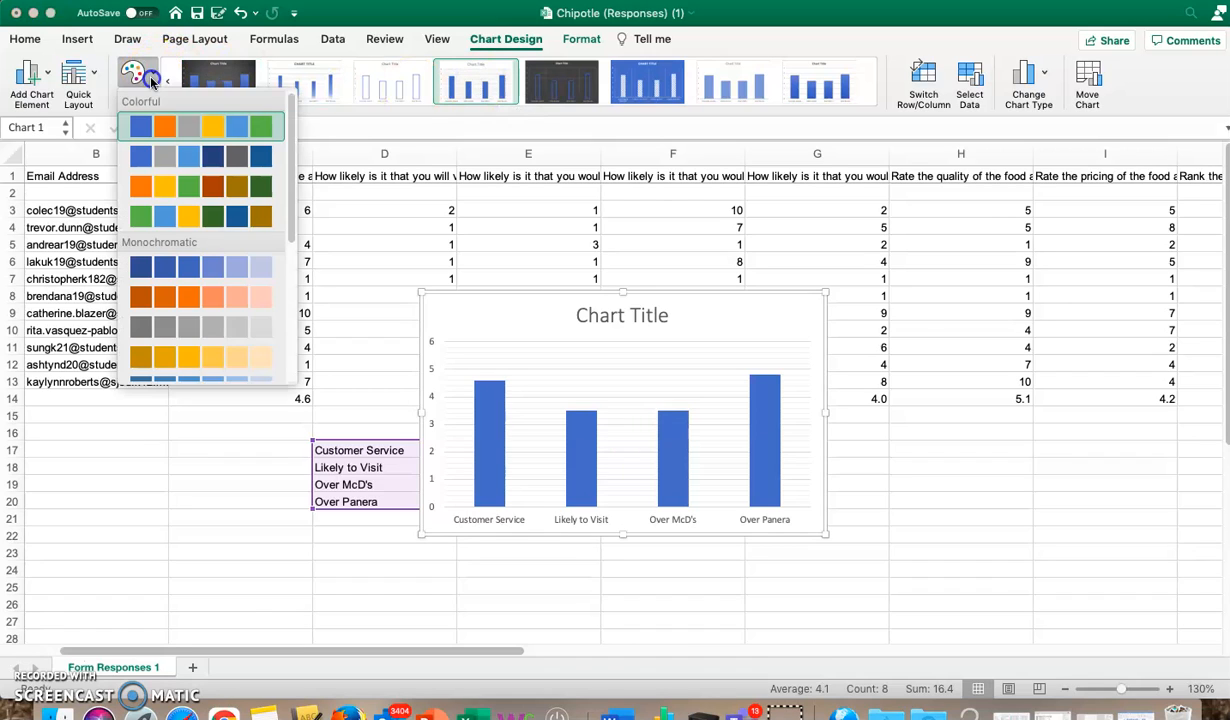
{"action": "left_click", "coordinate": [188, 185]}
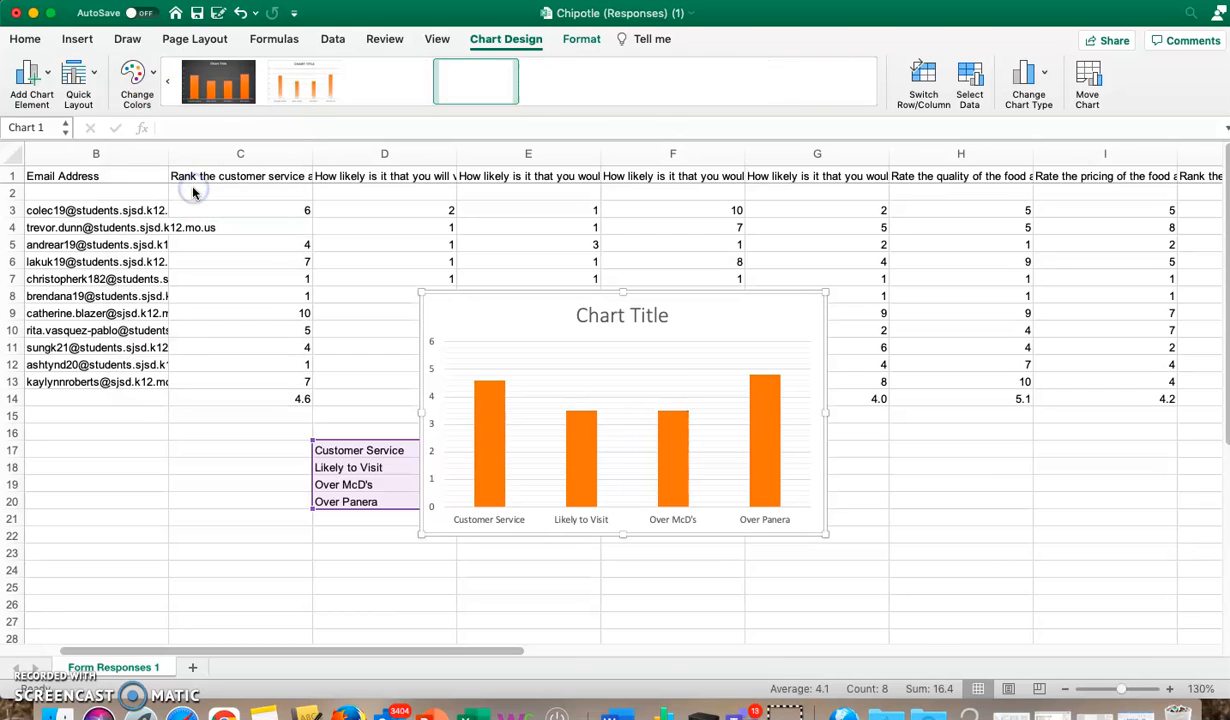
Step: Apply the dark chart style to the column chart, keeping the orange bars
{"action": "left_click", "coordinate": [137, 78]}
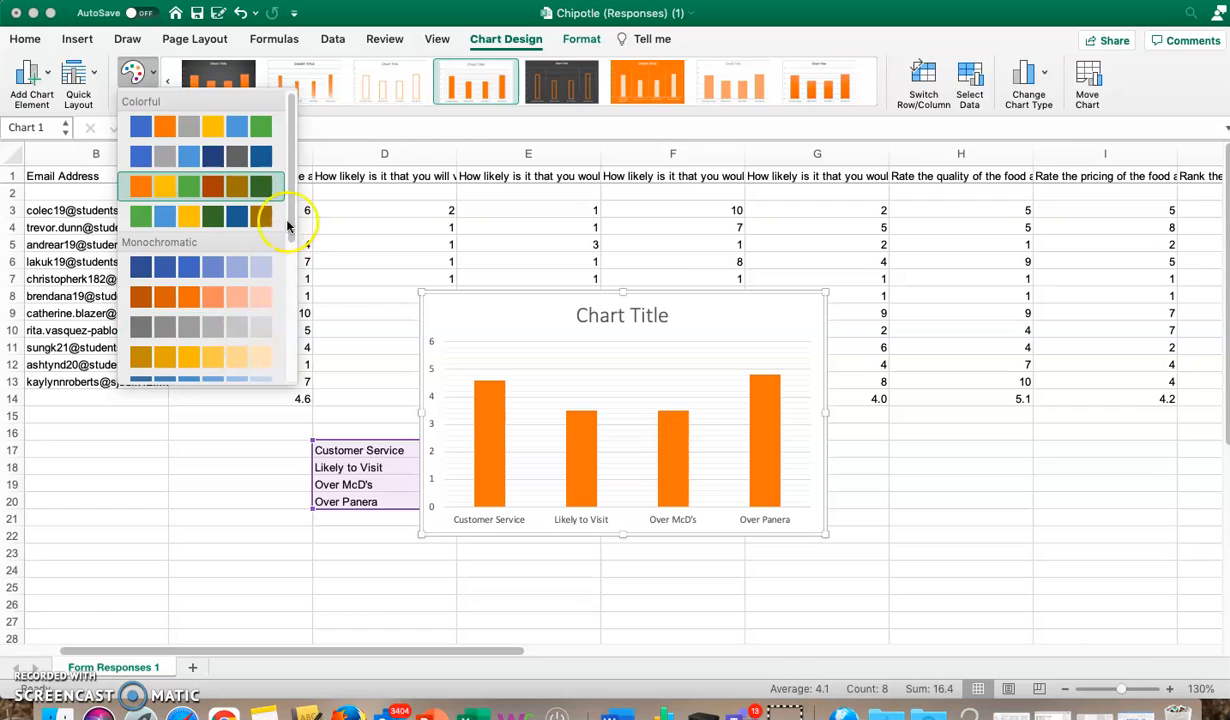
{"action": "mouse_move", "coordinate": [294, 186]}
{"action": "left_mouse_down"}
{"action": "mouse_move", "coordinate": [294, 338]}
{"action": "mouse_move", "coordinate": [296, 210]}
{"action": "left_mouse_up"}
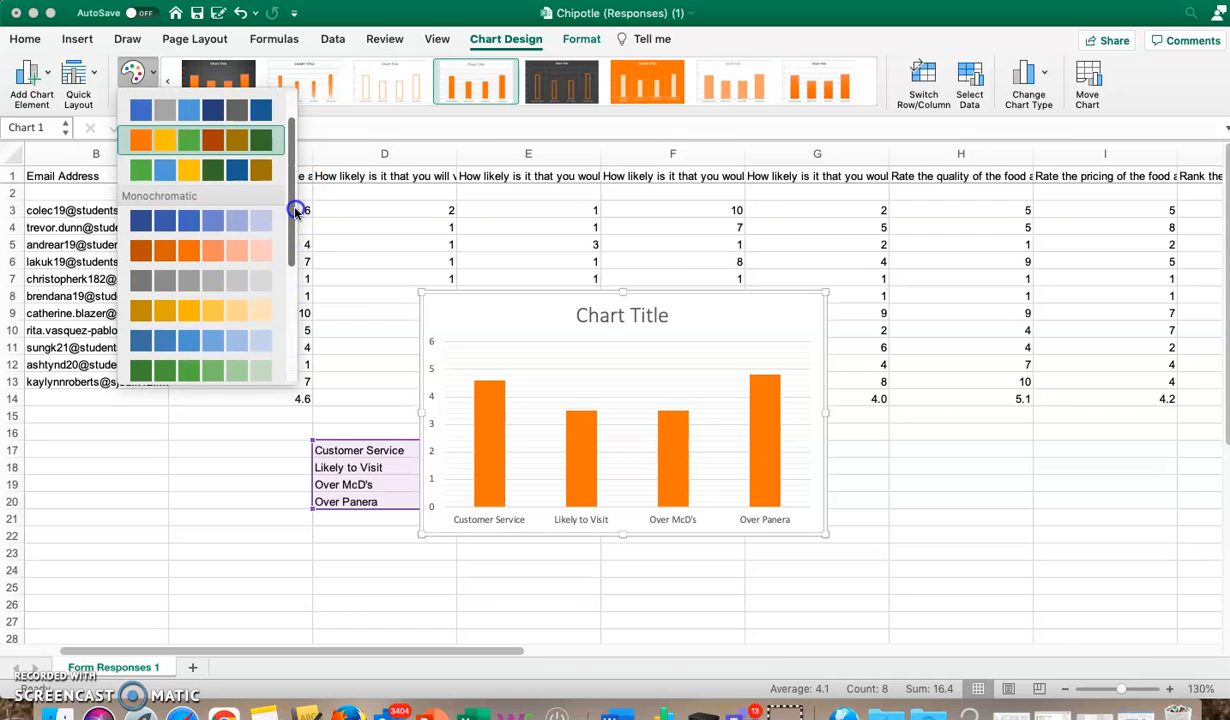
{"action": "left_click", "coordinate": [190, 240]}
{"action": "left_click", "coordinate": [219, 212]}
{"action": "left_click", "coordinate": [210, 80]}
Step: Move the chart beside the summary table and enlarge it
{"action": "left_click", "coordinate": [824, 532]}
{"action": "scroll", "coordinate": [828, 533], "scroll_direction": "down", "scroll_amount": 5}
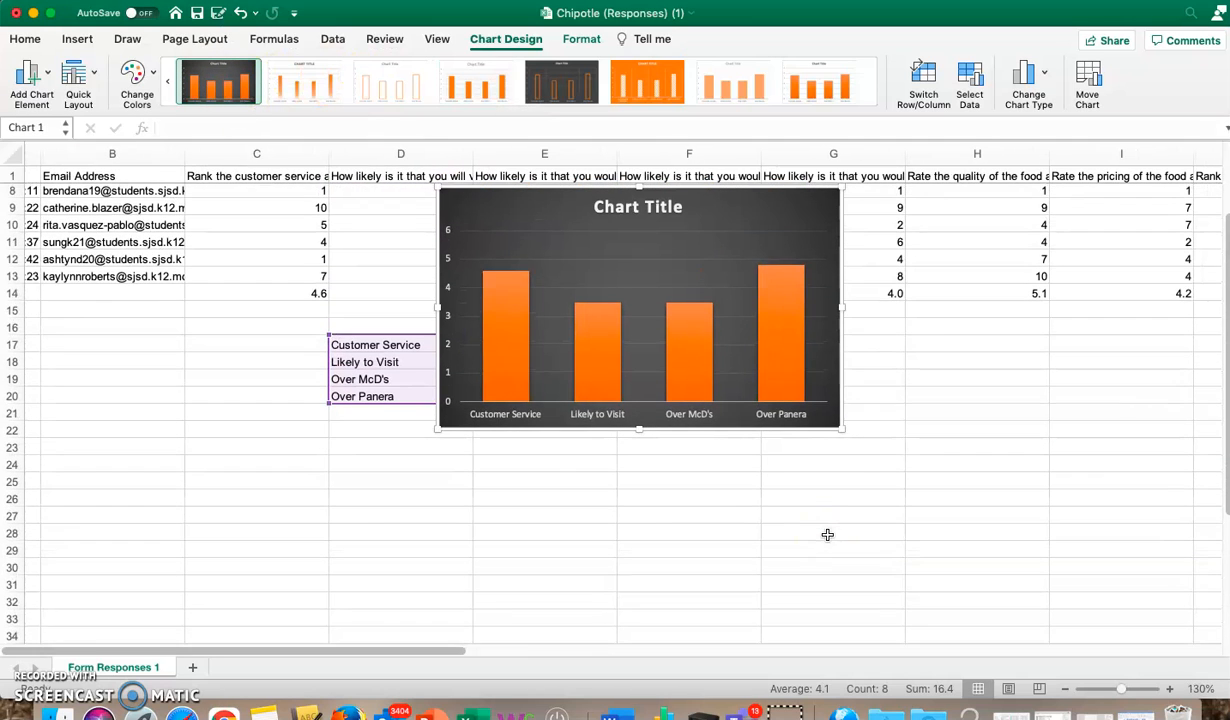
{"action": "left_click_drag", "start_coordinate": [747, 186], "coordinate": [963, 344]}
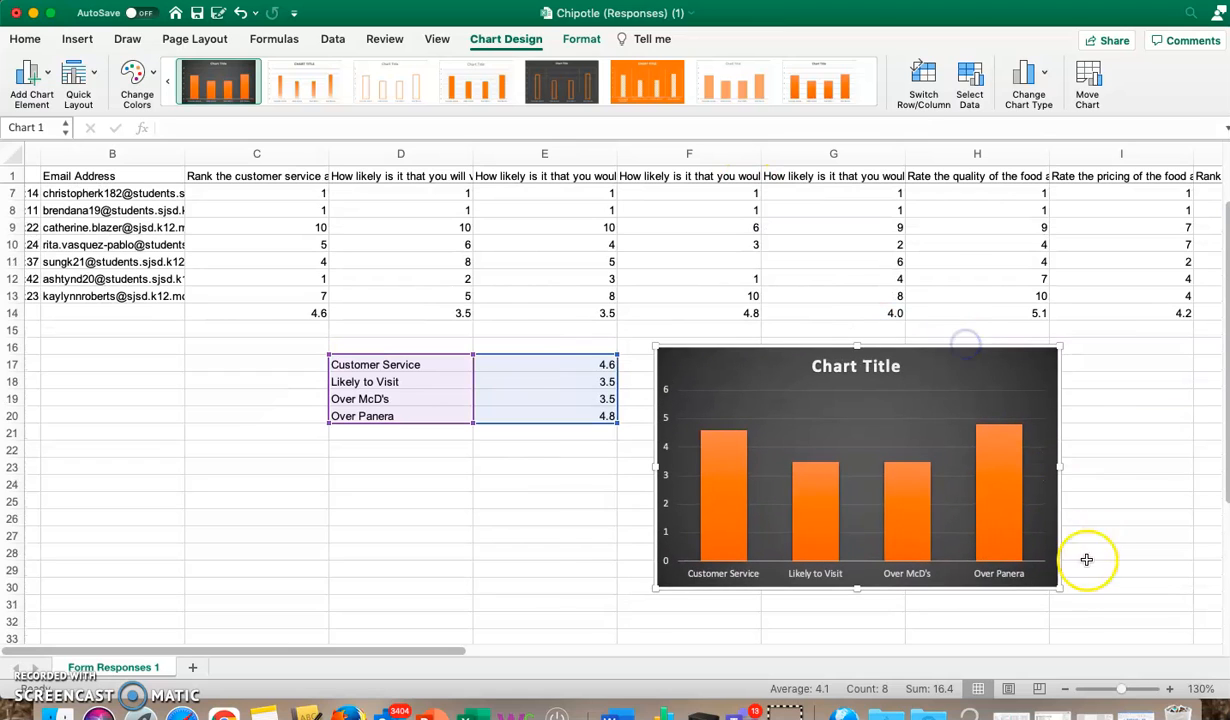
{"action": "left_click_drag", "start_coordinate": [1058, 589], "coordinate": [1137, 632]}
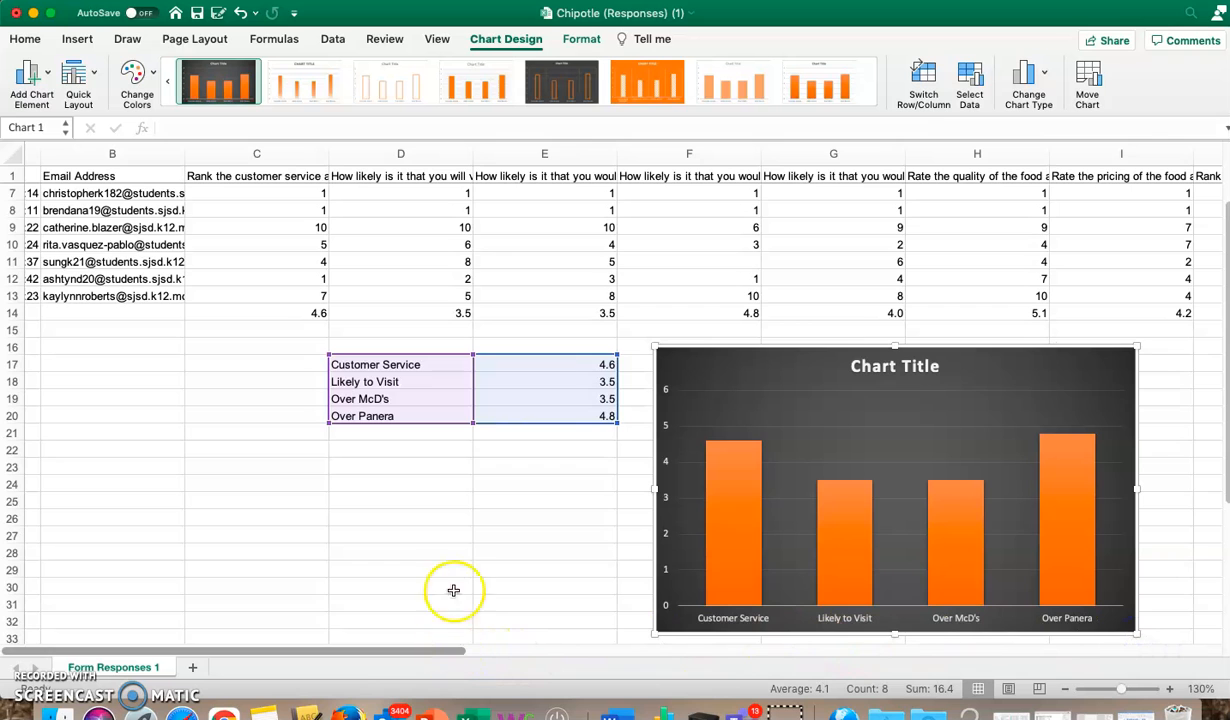
Step: Add primary horizontal and primary vertical axis titles to the chart
{"action": "scroll", "coordinate": [468, 539], "scroll_direction": "down", "scroll_amount": 3}
{"action": "scroll", "coordinate": [468, 539], "scroll_direction": "up", "scroll_amount": 2}
{"action": "scroll", "coordinate": [468, 539], "scroll_direction": "right", "scroll_amount": 5}
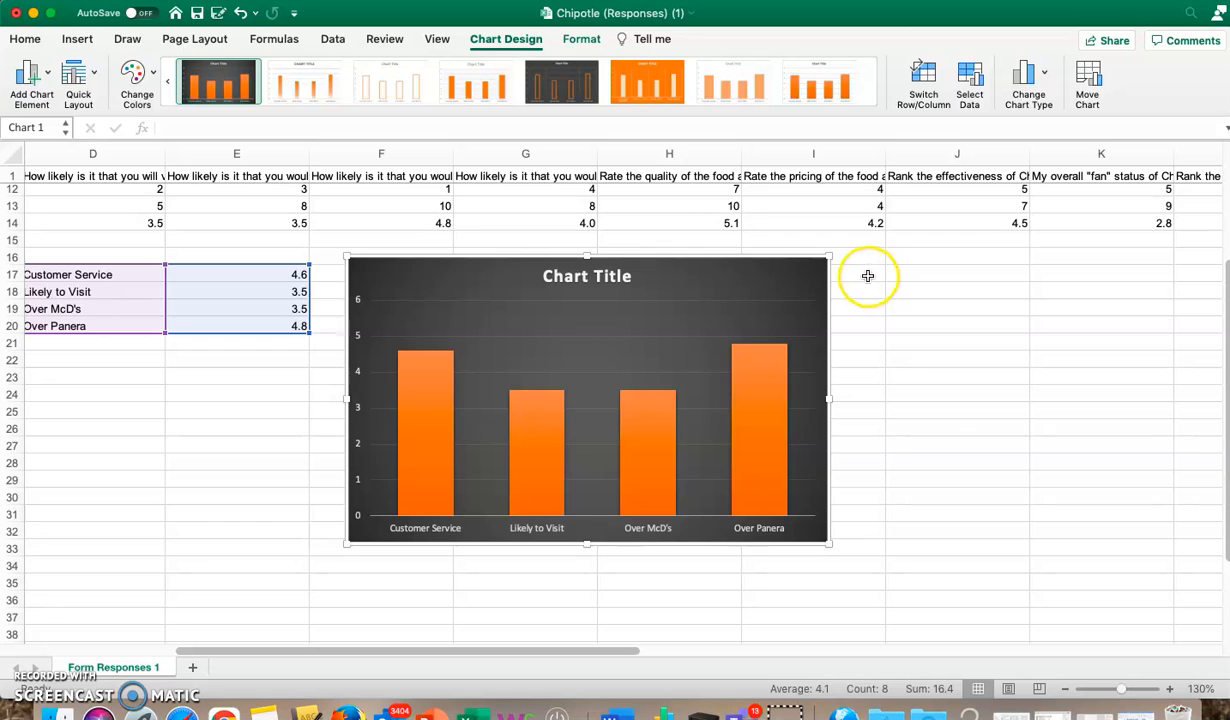
{"action": "left_click", "coordinate": [45, 88]}
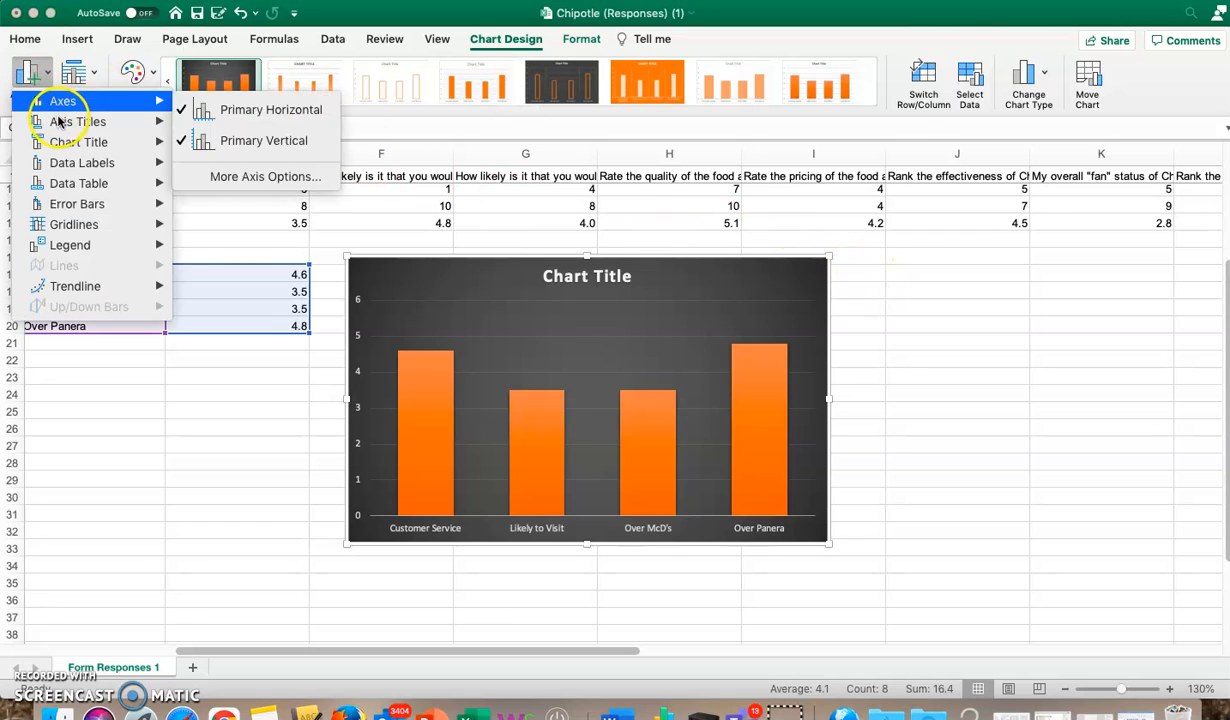
{"action": "mouse_move", "coordinate": [63, 127]}
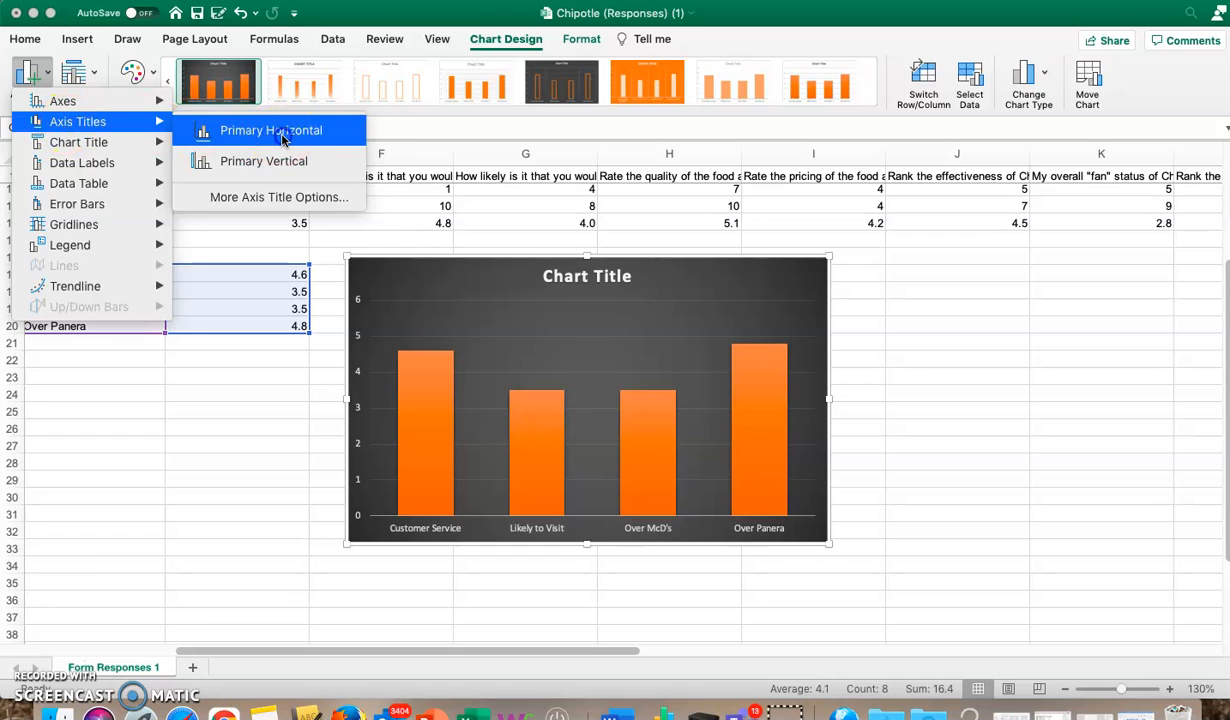
{"action": "left_click", "coordinate": [282, 139]}
{"action": "left_click", "coordinate": [35, 78]}
{"action": "mouse_move", "coordinate": [47, 121]}
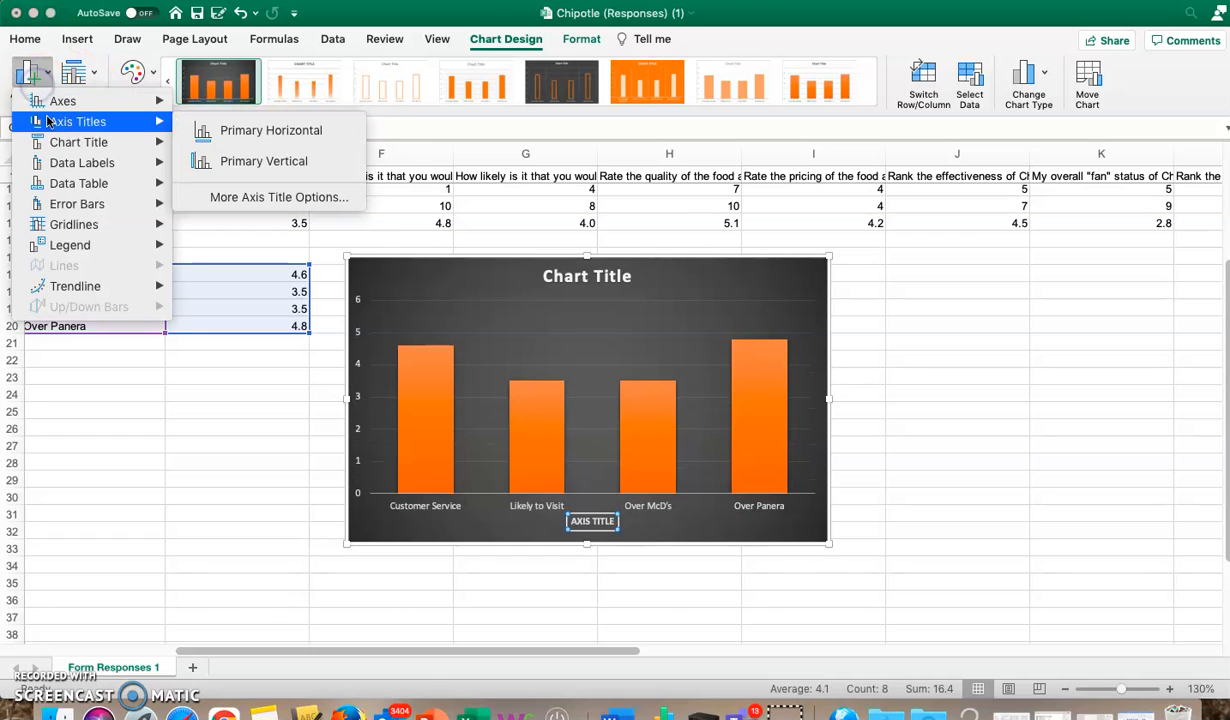
{"action": "left_click", "coordinate": [257, 151]}
{"action": "left_click", "coordinate": [268, 168]}
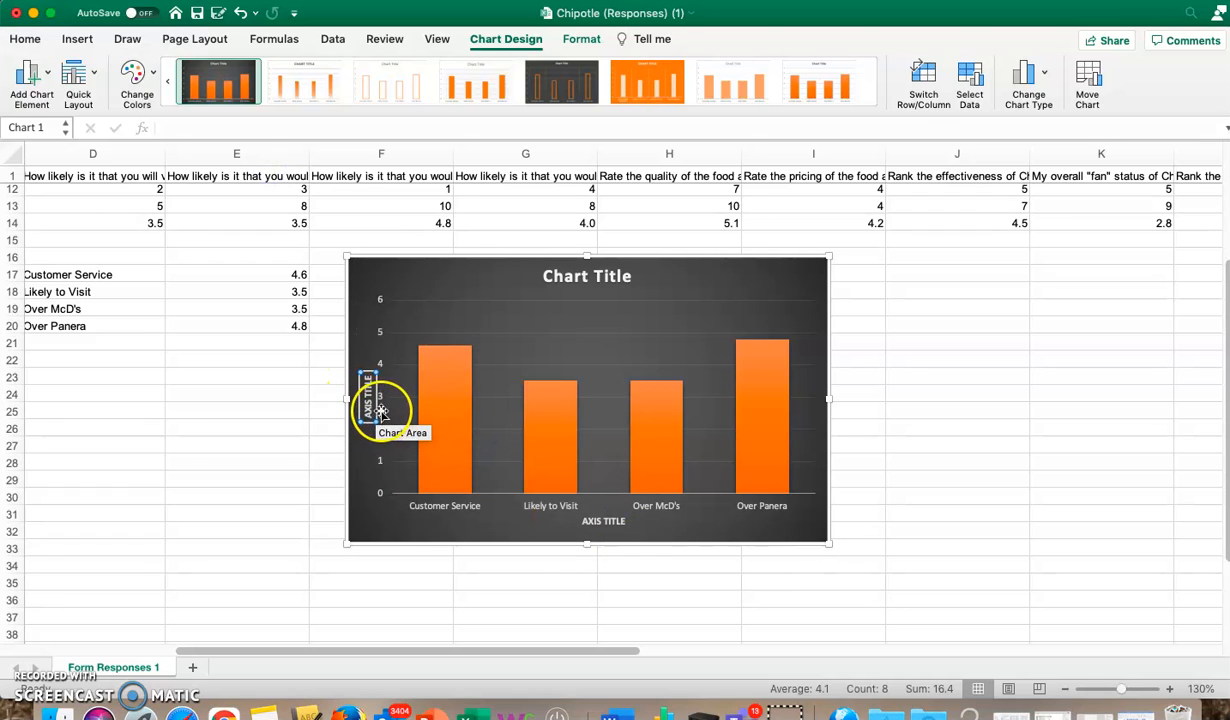
Step: Add data labels to the chart's columns
{"action": "left_click", "coordinate": [47, 79]}
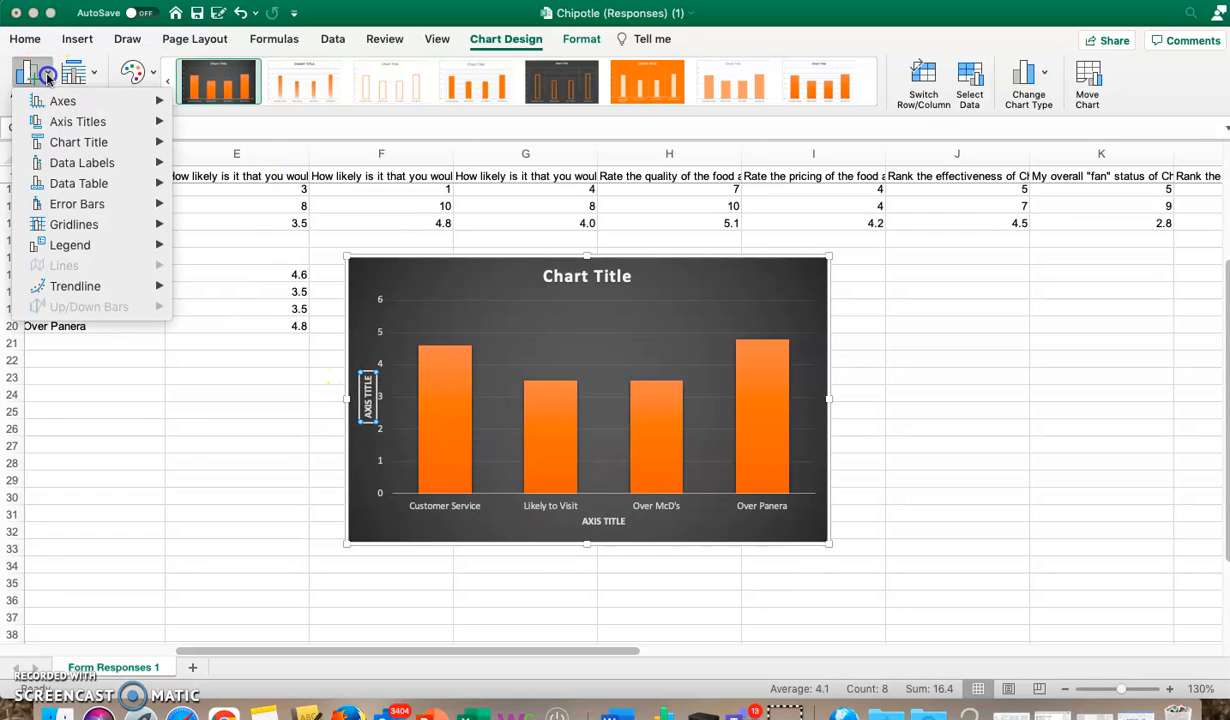
{"action": "left_click", "coordinate": [86, 165]}
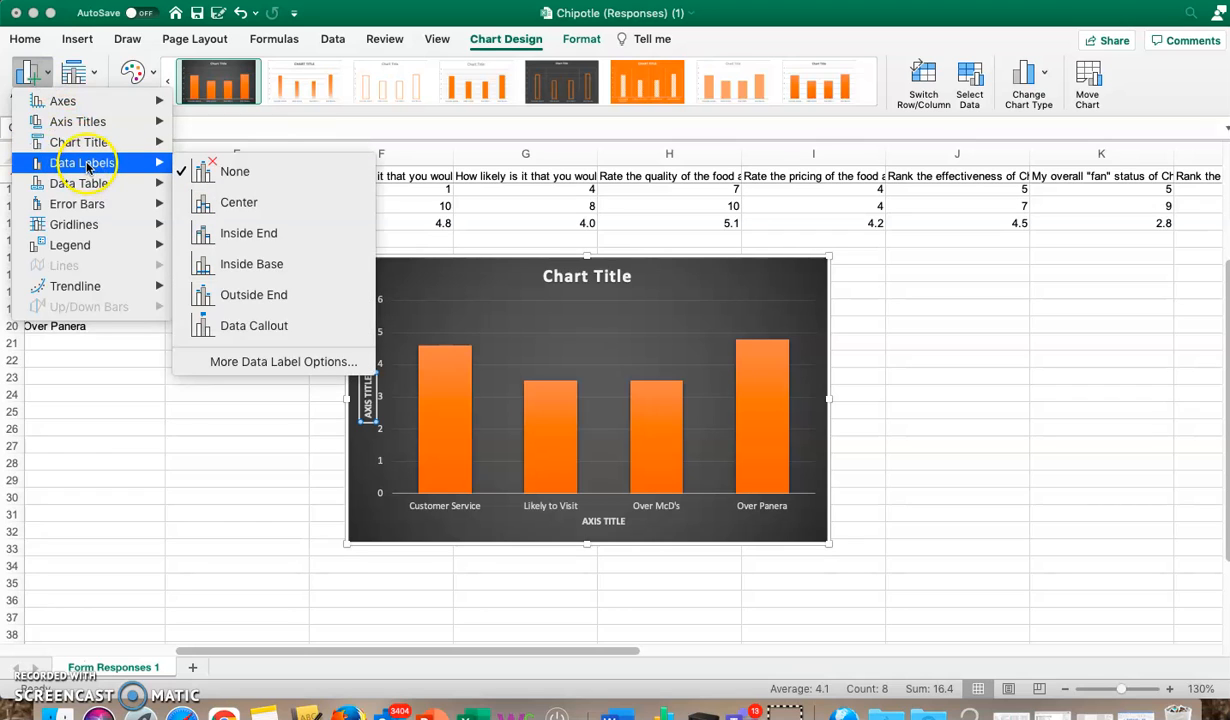